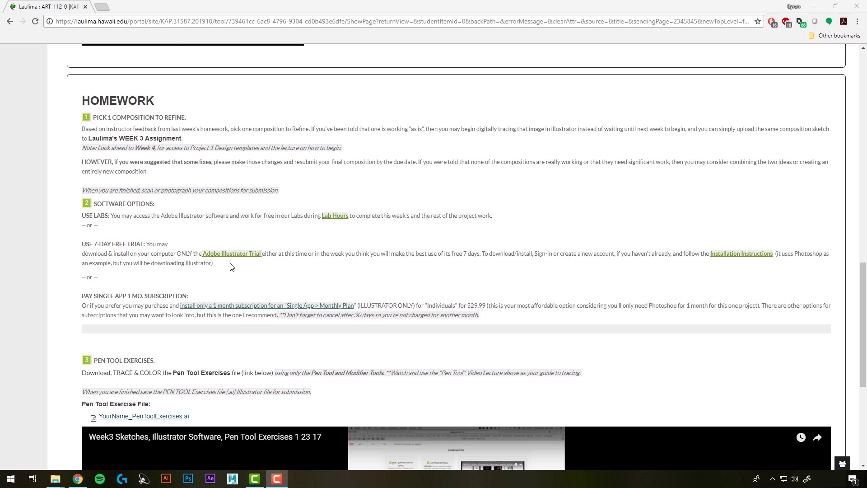
pyautogui.click(236, 257)
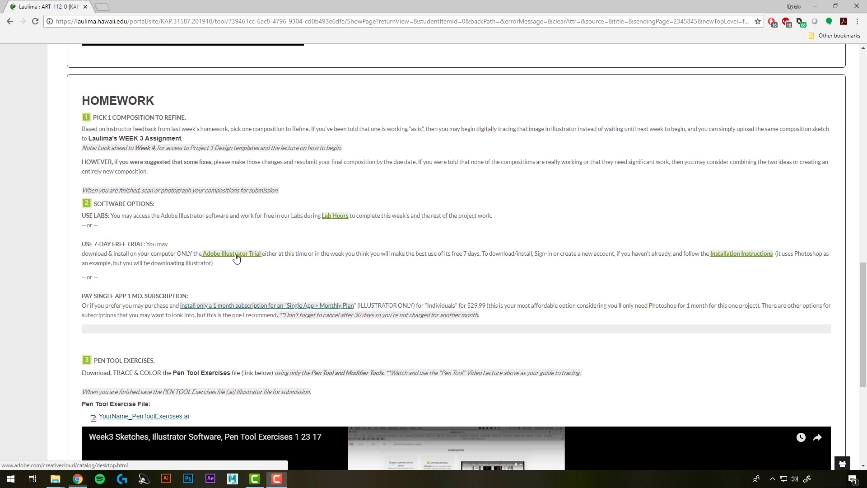
pyautogui.scroll(-3, 203, 239)
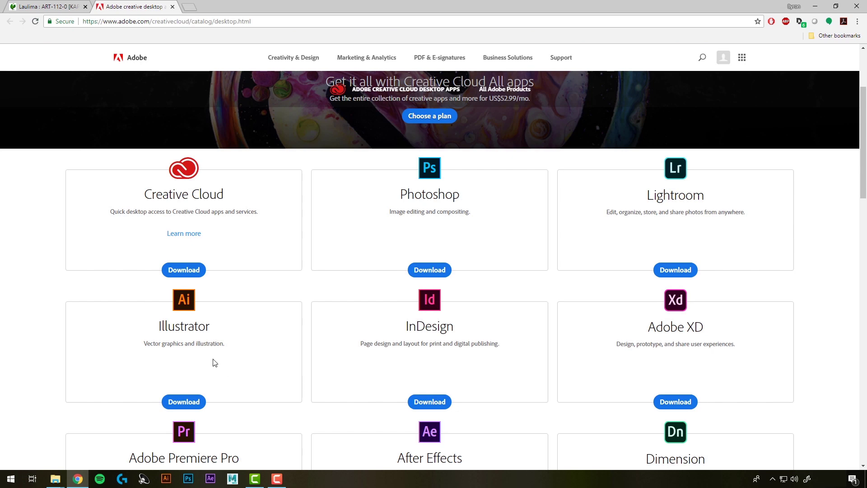
pyautogui.click(50, 7)
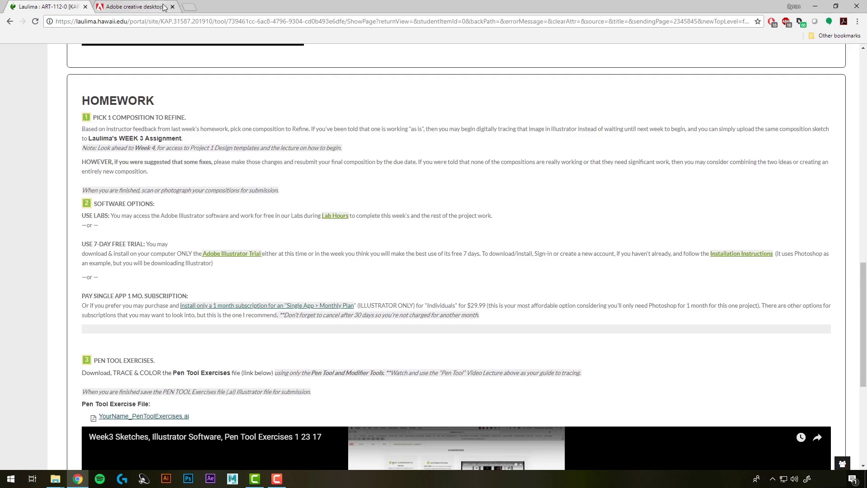
pyautogui.click(173, 6)
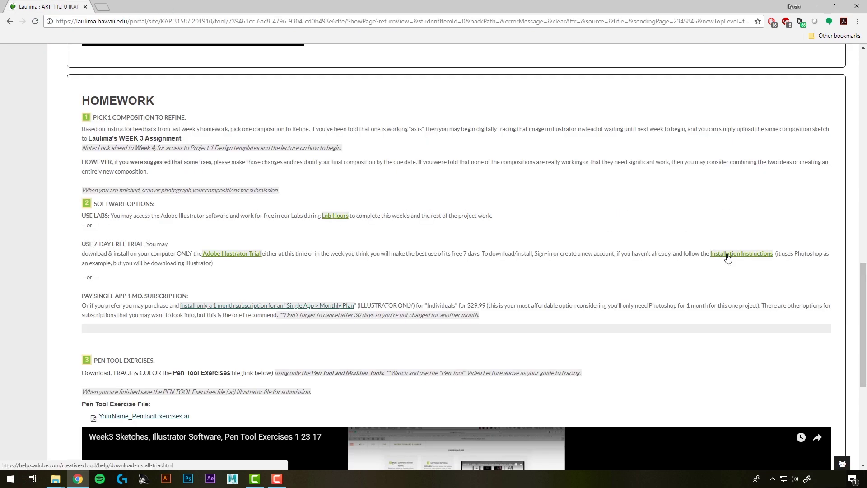
pyautogui.click(727, 258)
pyautogui.scroll(-2, 482, 162)
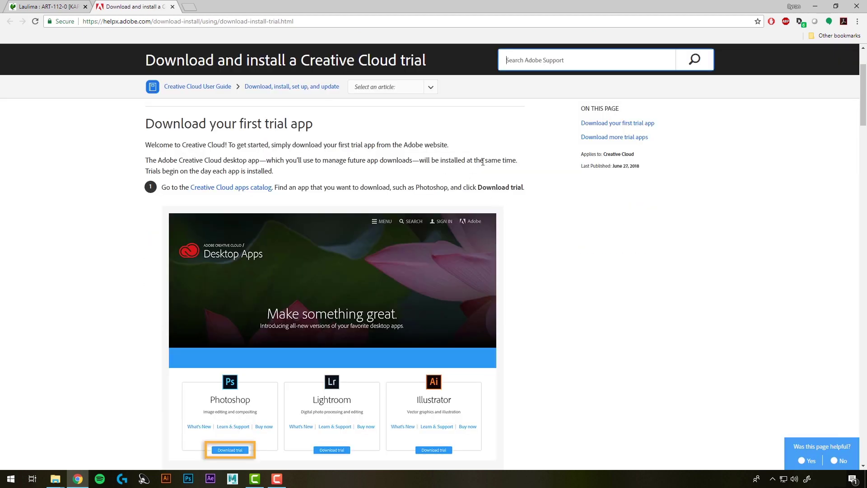
pyautogui.scroll(-5, 504, 175)
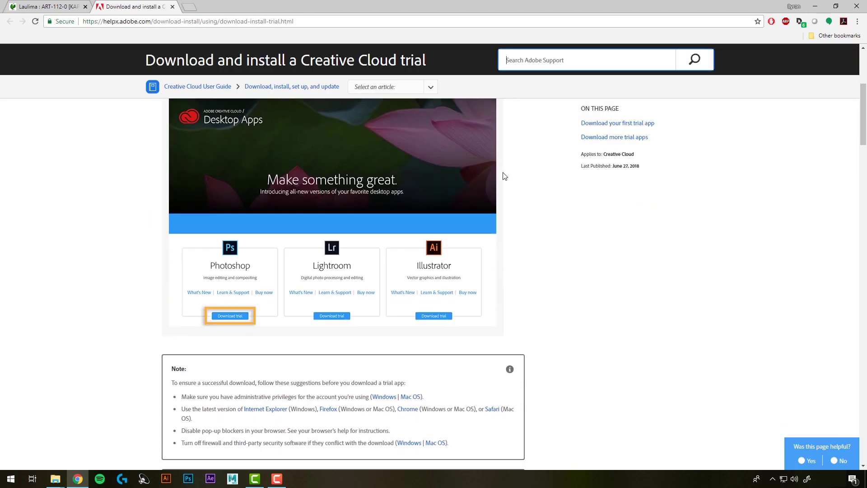
pyautogui.hotkey('ctrl', 'w')
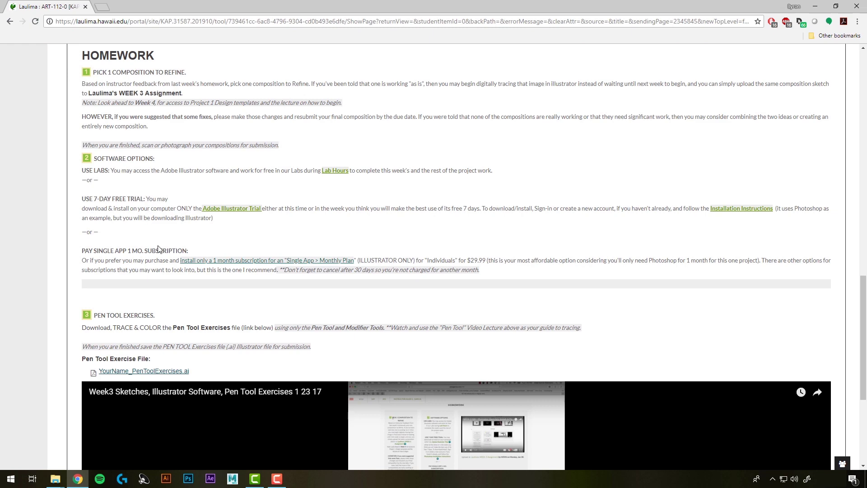
pyautogui.click(239, 263)
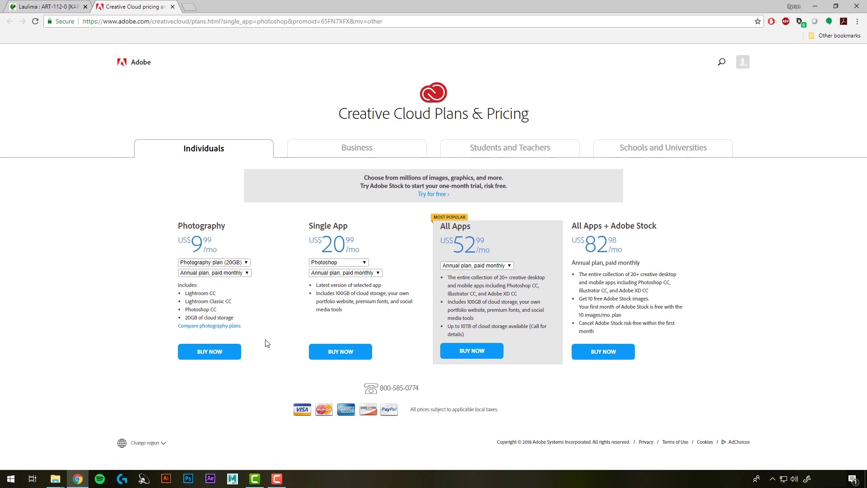
pyautogui.click(349, 264)
pyautogui.click(333, 285)
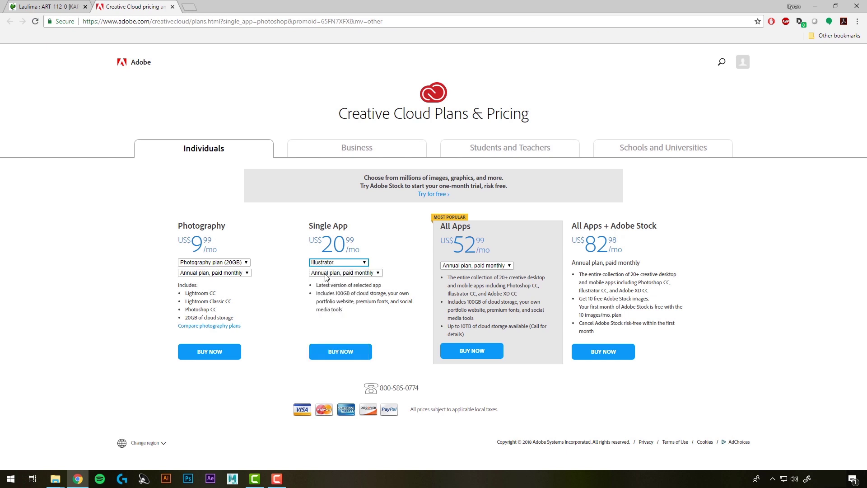
pyautogui.click(342, 356)
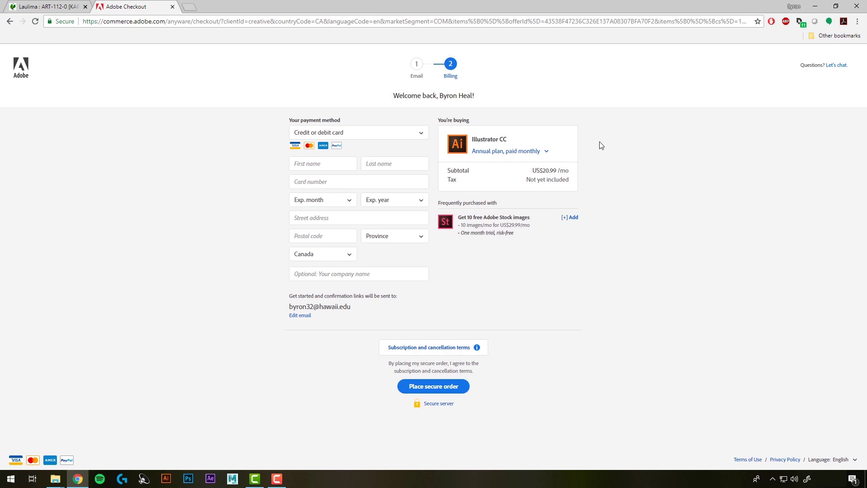
pyautogui.hotkey('ctrl', 'w')
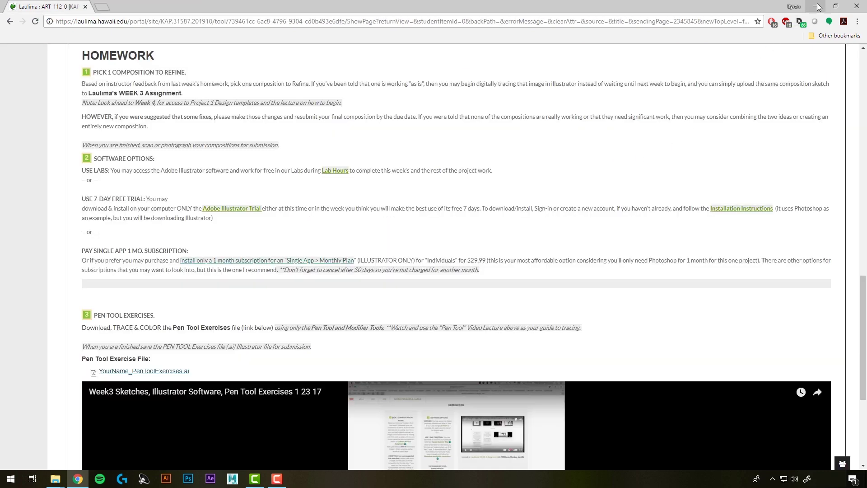
pyautogui.click(817, 6)
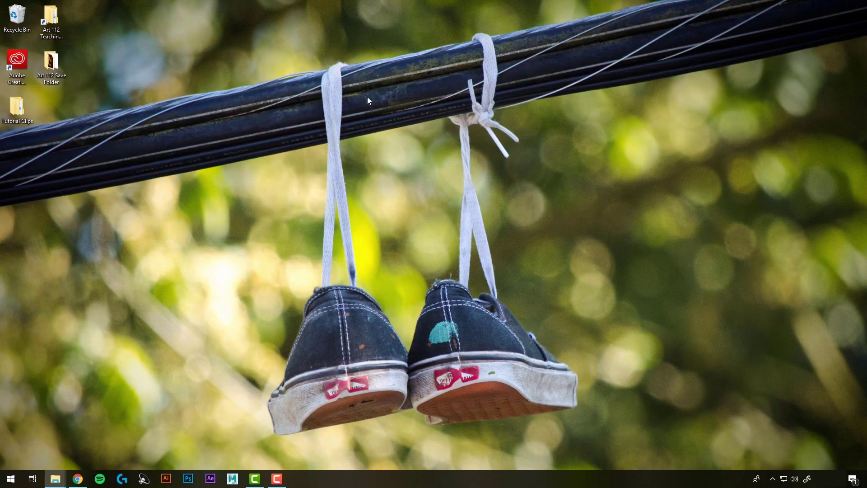
pyautogui.doubleClick(18, 58)
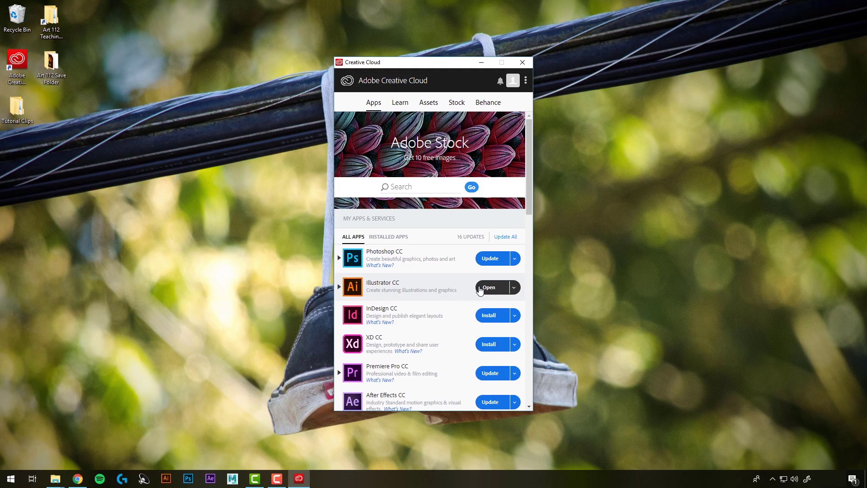
pyautogui.click(522, 61)
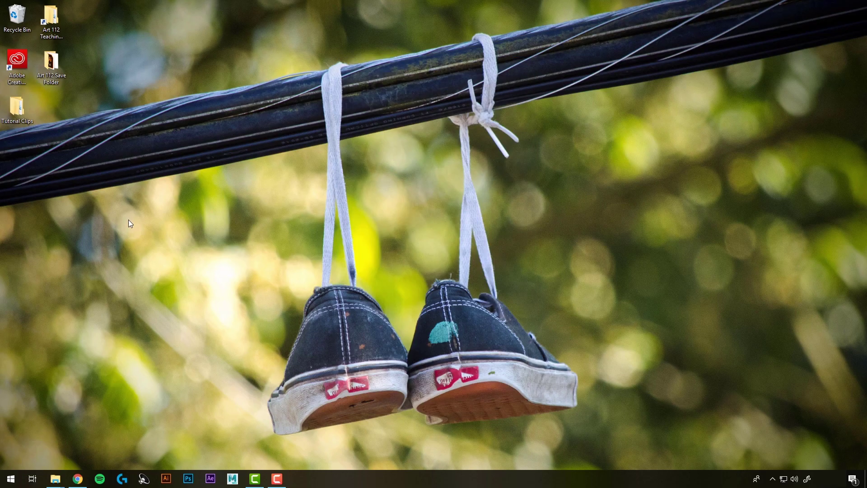
pyautogui.click(78, 478)
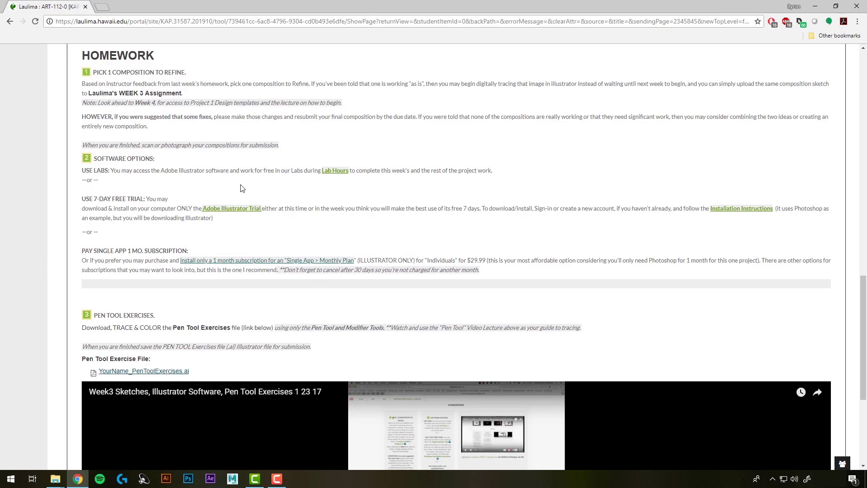
# Step: Scroll down to Pen Tool Exercises and open the YourName_PenToolExercises.ai link in a preview tab
pyautogui.scroll(-2, 289, 183)
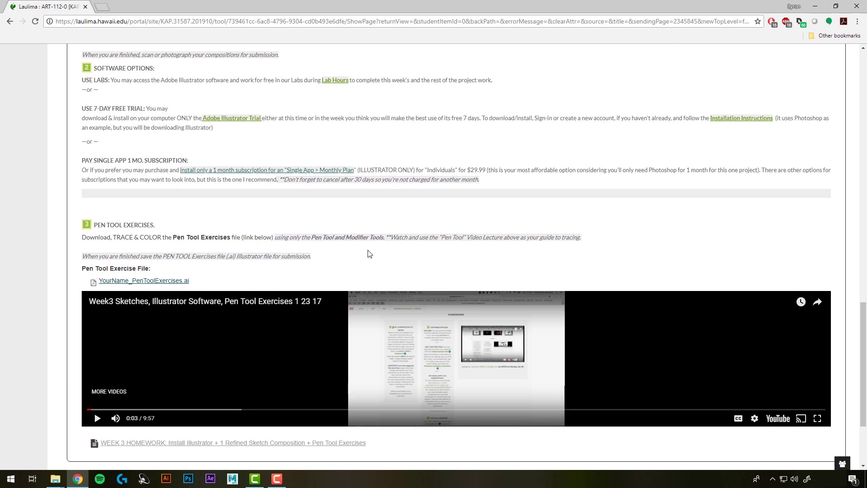
pyautogui.scroll(7, 347, 246)
pyautogui.scroll(6, 350, 246)
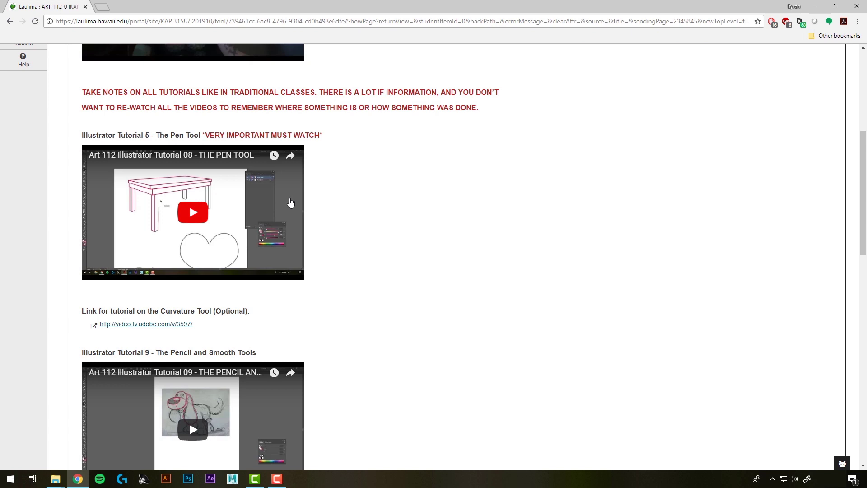
pyautogui.scroll(-12, 400, 236)
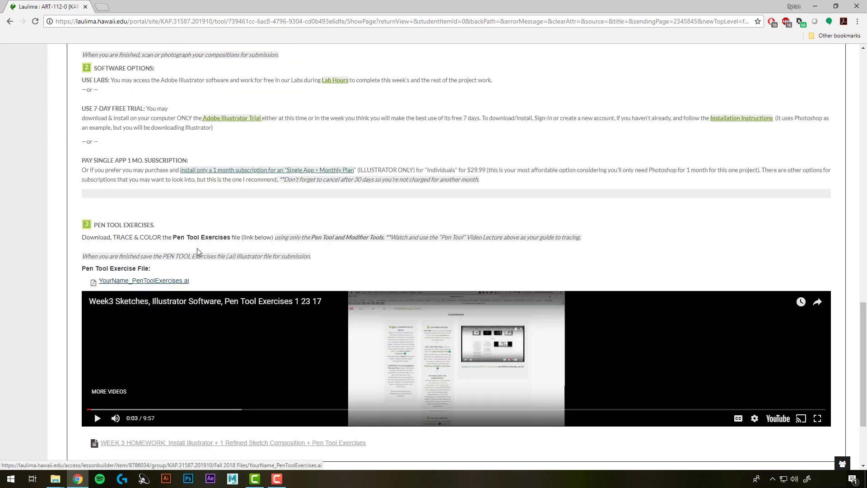
pyautogui.click(153, 284)
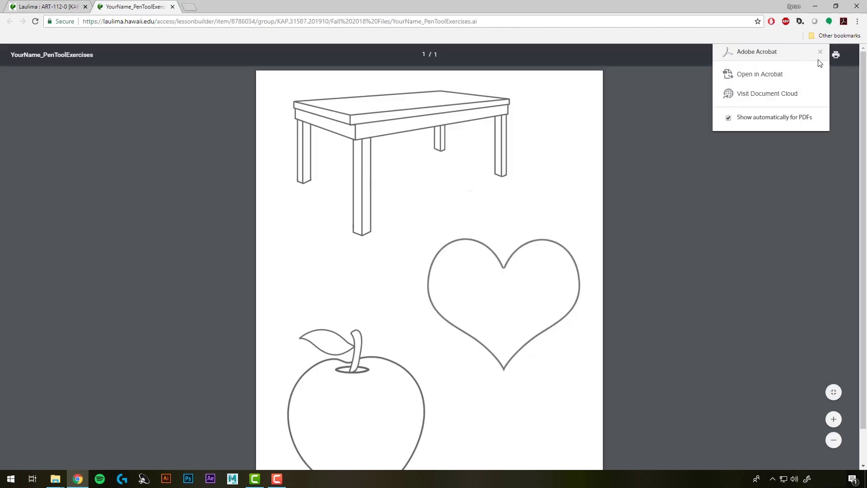
# Step: Close the preview, save the file link into Art 112 Save Folder, and minimize Chrome
pyautogui.click(820, 53)
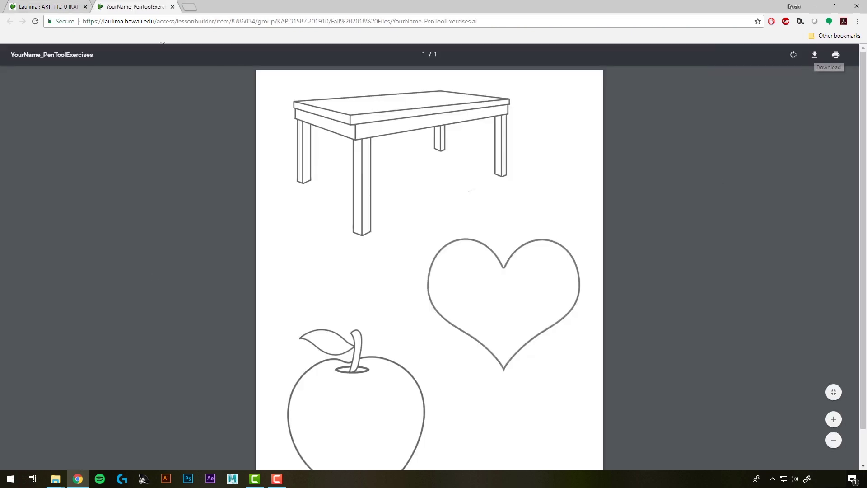
pyautogui.click(172, 6)
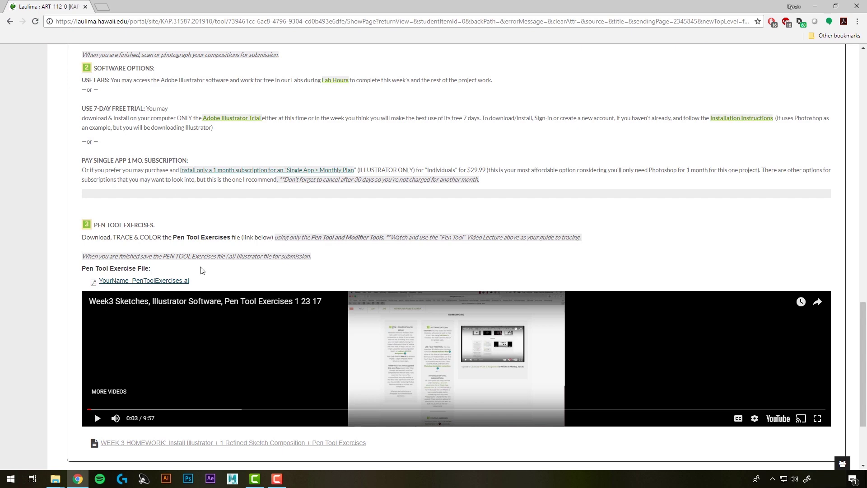
pyautogui.rightClick(151, 282)
pyautogui.click(181, 323)
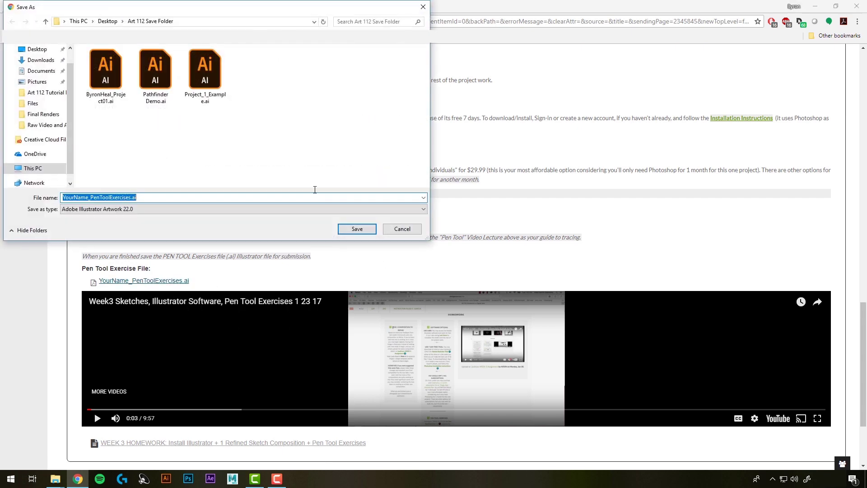
pyautogui.click(359, 231)
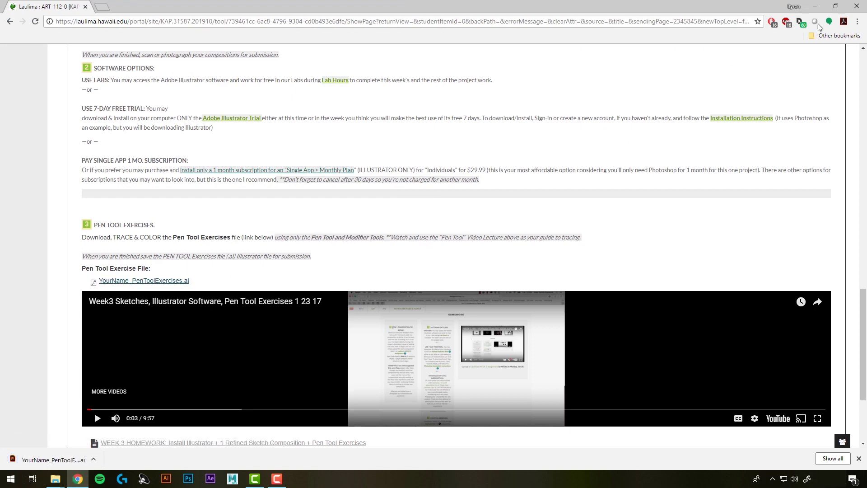
pyautogui.click(817, 7)
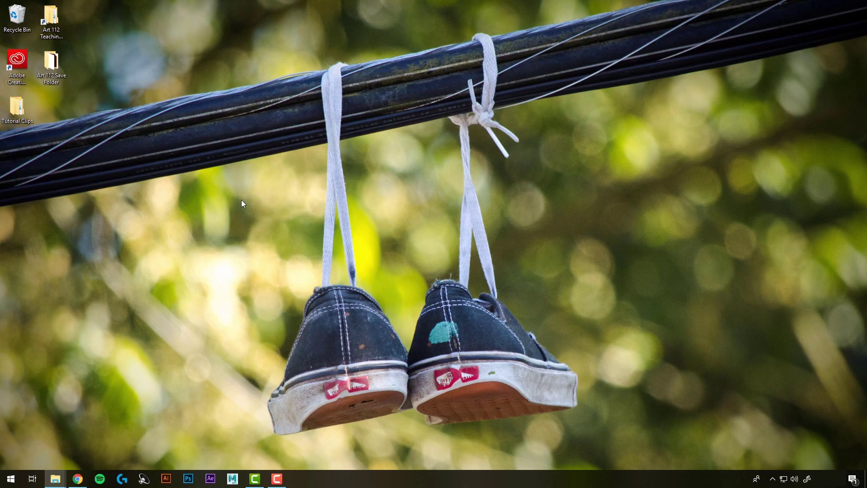
# Step: In Art 112 Save Folder, replace YourName with the student's name and open the file in Illustrator
pyautogui.doubleClick(51, 67)
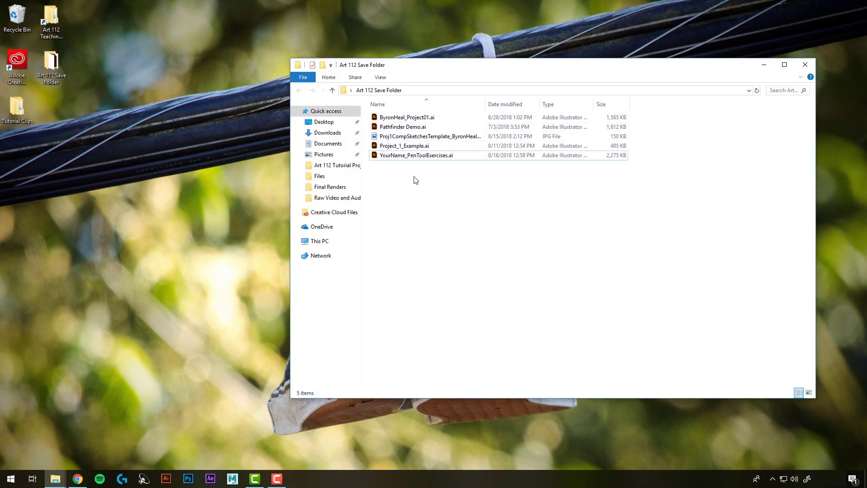
pyautogui.click(401, 158)
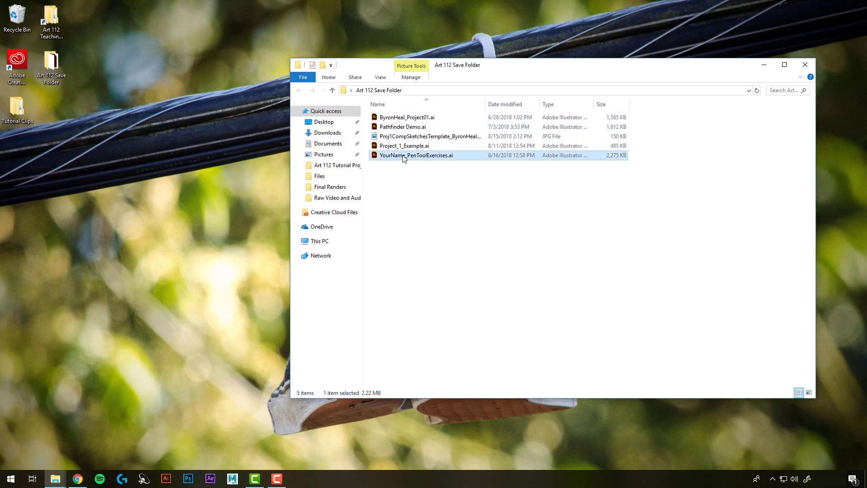
pyautogui.click(403, 157)
pyautogui.click(405, 156)
pyautogui.press('BackSpace')
pyautogui.press('BackSpace')
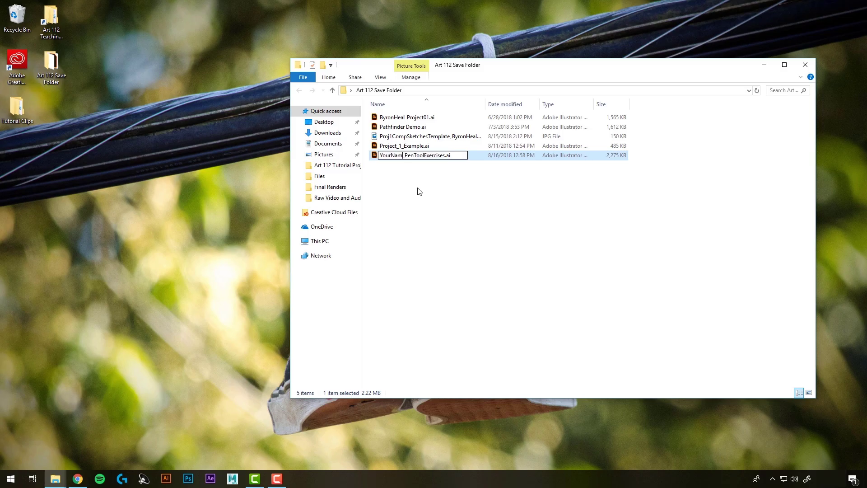
pyautogui.press('BackSpace')
pyautogui.press('BackSpace')
pyautogui.press('BackSpace')
pyautogui.press('BackSpace')
pyautogui.press('BackSpace')
pyautogui.press('BackSpace')
pyautogui.click(419, 192)
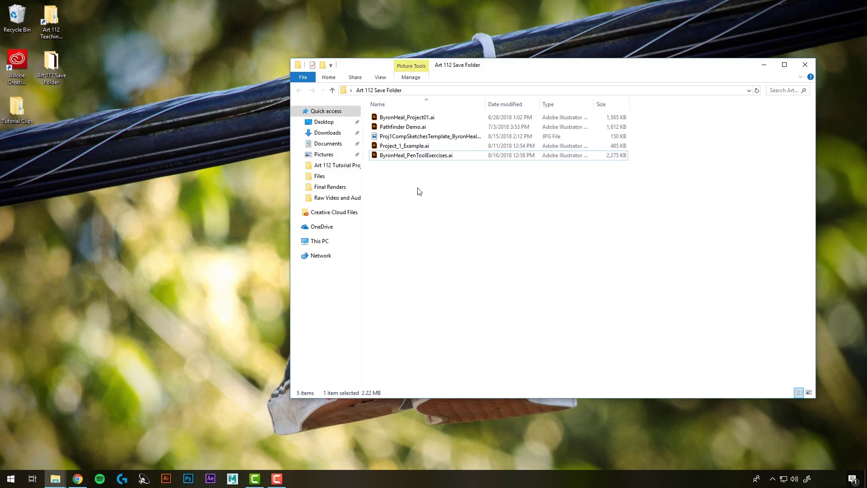
pyautogui.doubleClick(409, 156)
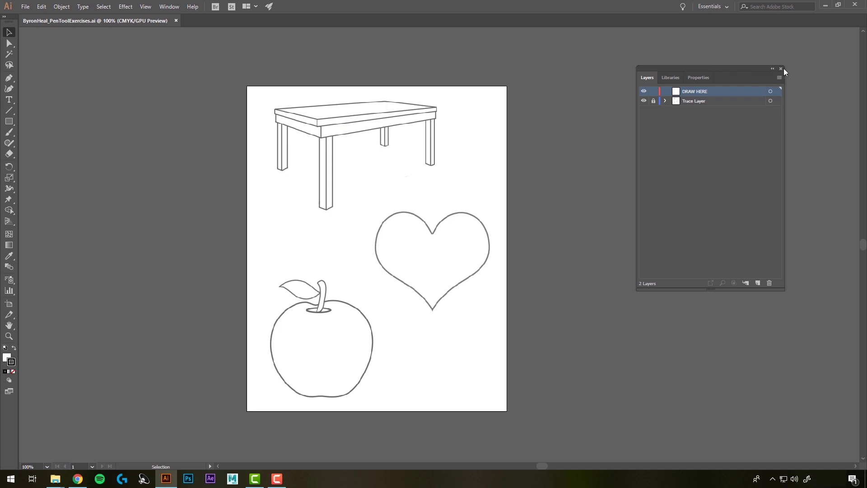
# Step: Close the Layers panel and bring it back through Window > Layers
pyautogui.click(780, 70)
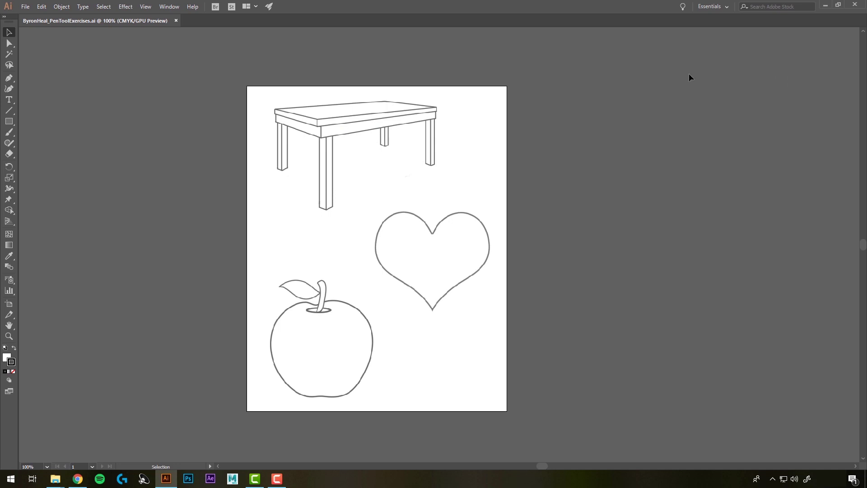
pyautogui.click(169, 7)
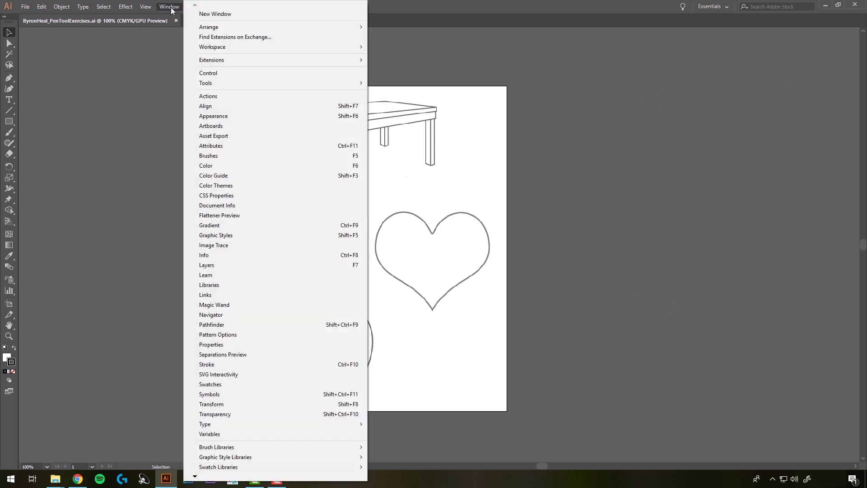
pyautogui.click(208, 265)
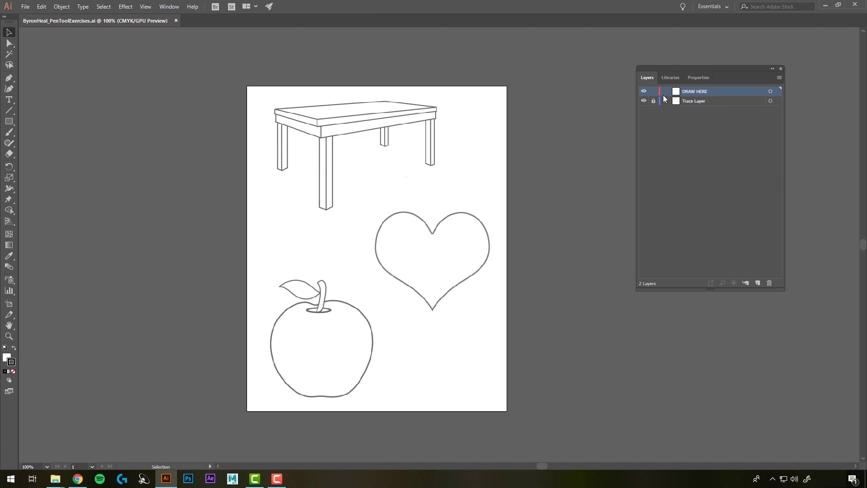
# Step: Select and expand the Trace Layer, lock it, and toggle its visibility off and on
pyautogui.click(689, 101)
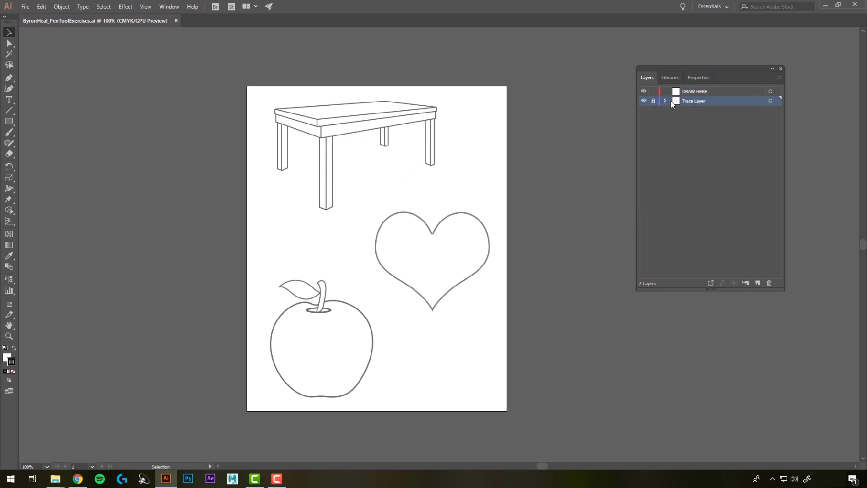
pyautogui.click(664, 101)
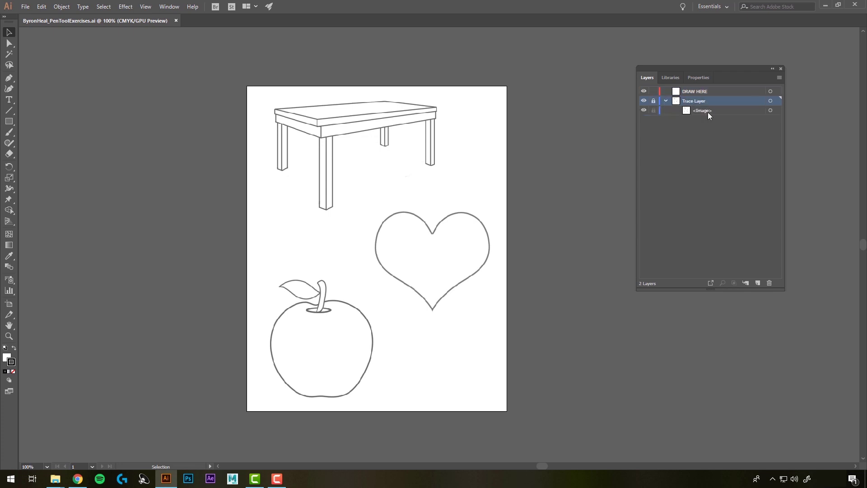
pyautogui.click(653, 101)
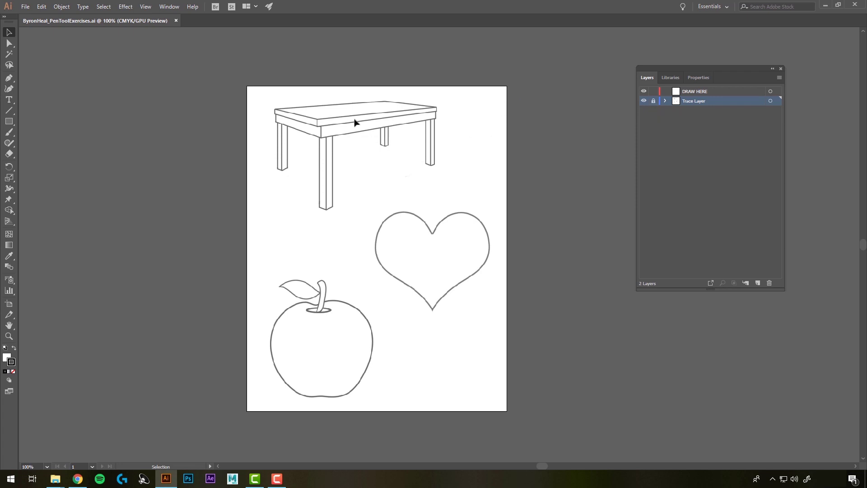
pyautogui.click(644, 101)
pyautogui.click(644, 101)
# Step: Toggle the Trace Layer's visibility off and back on, then make DRAW HERE the active layer
pyautogui.click(643, 101)
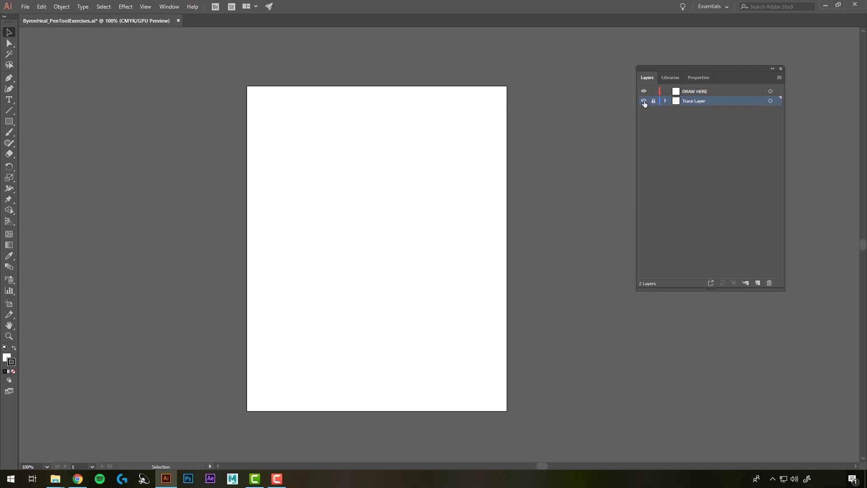
pyautogui.click(643, 101)
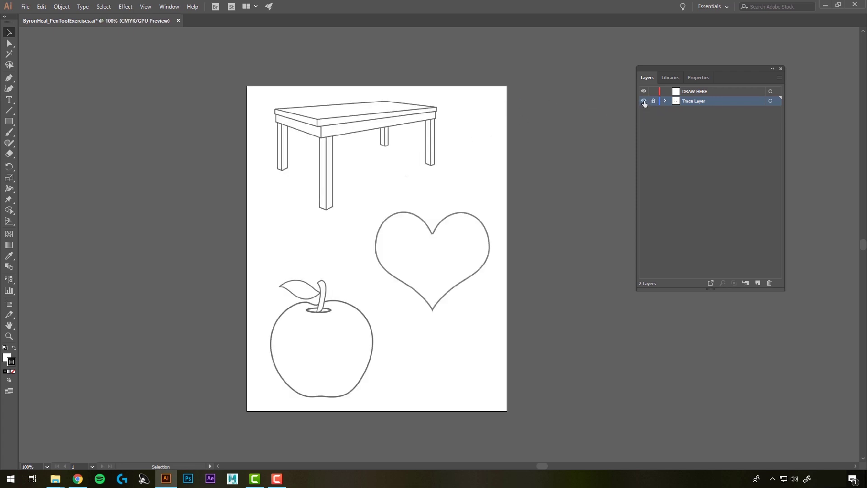
pyautogui.click(695, 91)
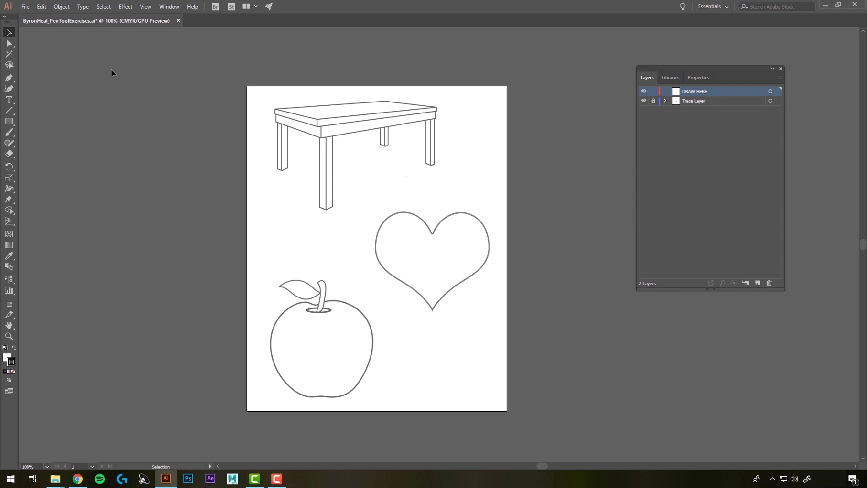
# Step: Pick the Pen tool and zoom in on the table drawing with the scroll wheel
pyautogui.click(9, 78)
pyautogui.press('alt')
pyautogui.scroll(2, 350, 140)
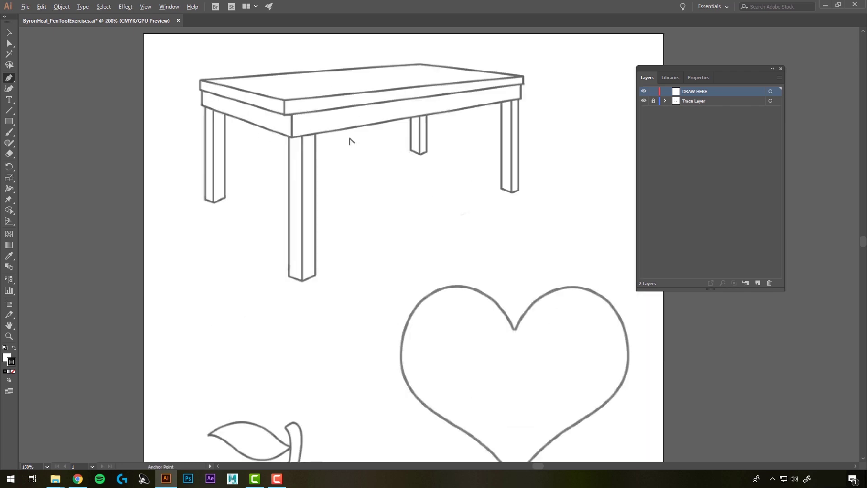
pyautogui.scroll(-3, 350, 140)
pyautogui.scroll(2, 352, 141)
pyautogui.scroll(-3, 350, 141)
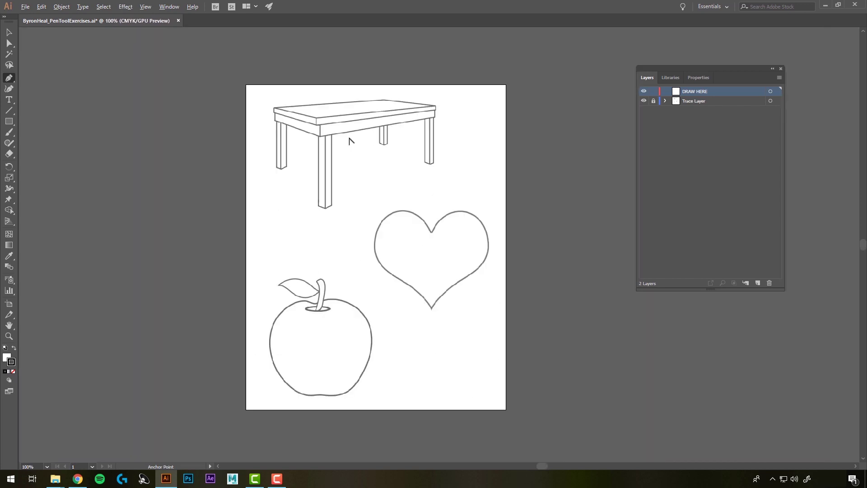
pyautogui.scroll(2, 348, 140)
pyautogui.scroll(-1, 348, 141)
pyautogui.scroll(1, 347, 141)
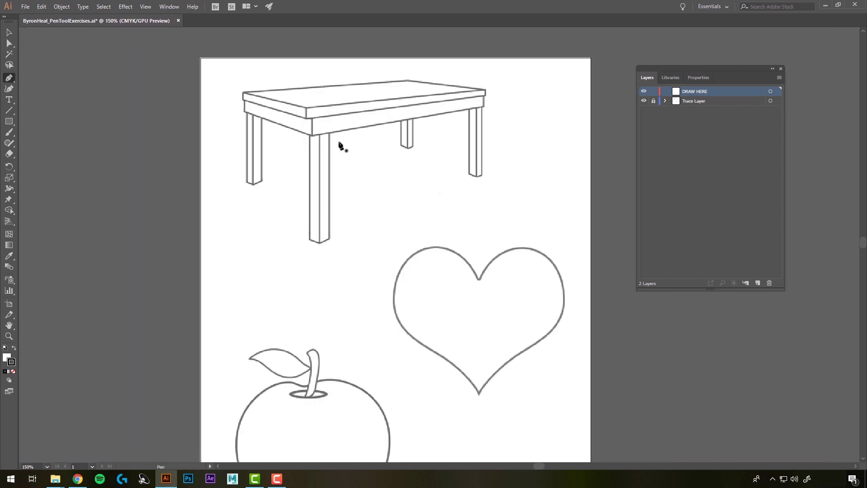
pyautogui.press('v')
# Step: Pan with Space-drag and zoom until the whole table fills the view at 200%
pyautogui.press('space')
pyautogui.moveTo(395, 208); pyautogui.dragTo(398, 165)
pyautogui.scroll(1, 340, 90)
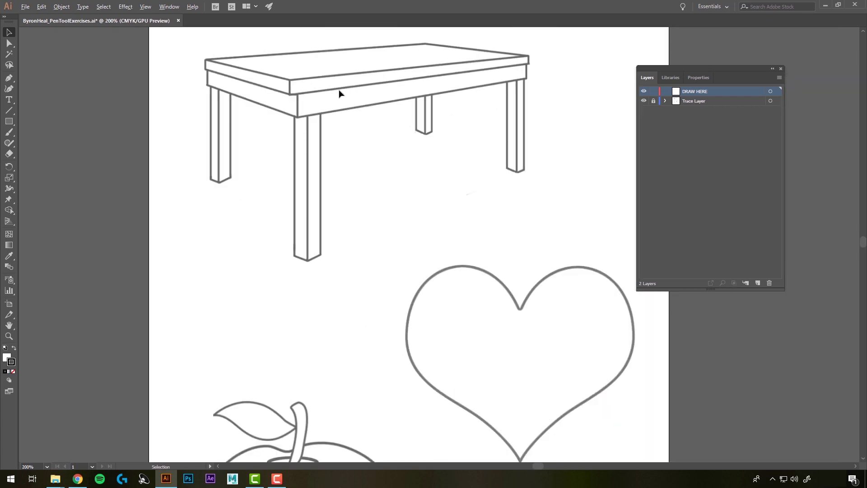
pyautogui.scroll(-1, 340, 94)
pyautogui.scroll(2, 321, 367)
pyautogui.scroll(-2, 484, 251)
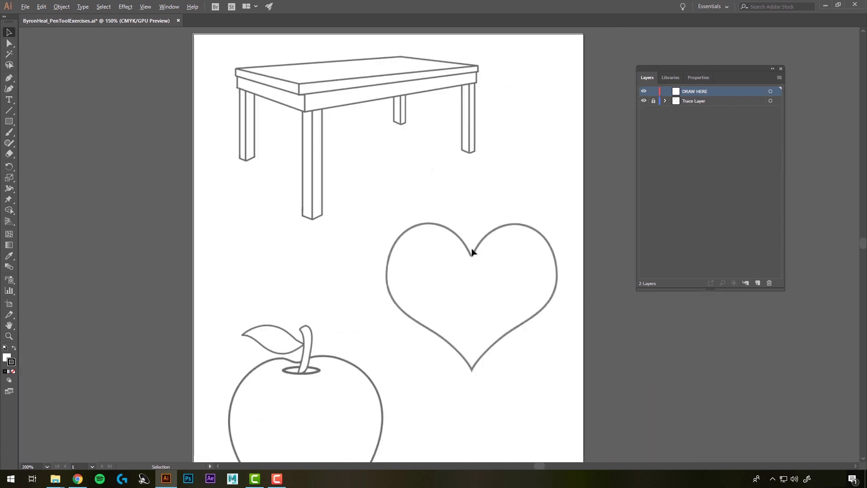
pyautogui.scroll(1, 473, 252)
pyautogui.moveTo(387, 110); pyautogui.dragTo(407, 242)
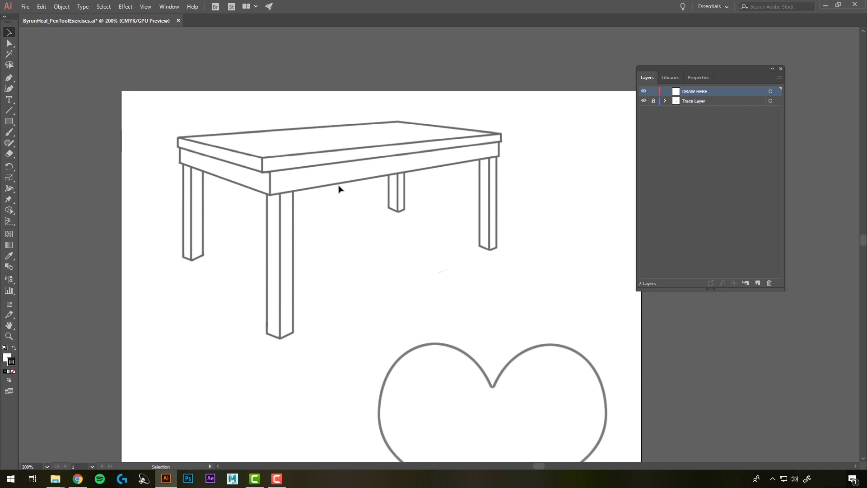
# Step: Pen-trace the tabletop through its left, back, right and front corners, closing at the start
pyautogui.click(9, 78)
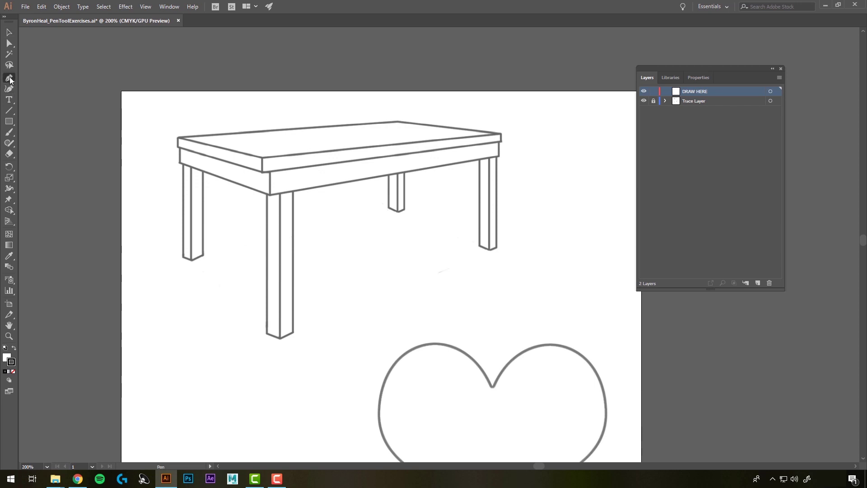
pyautogui.click(180, 141)
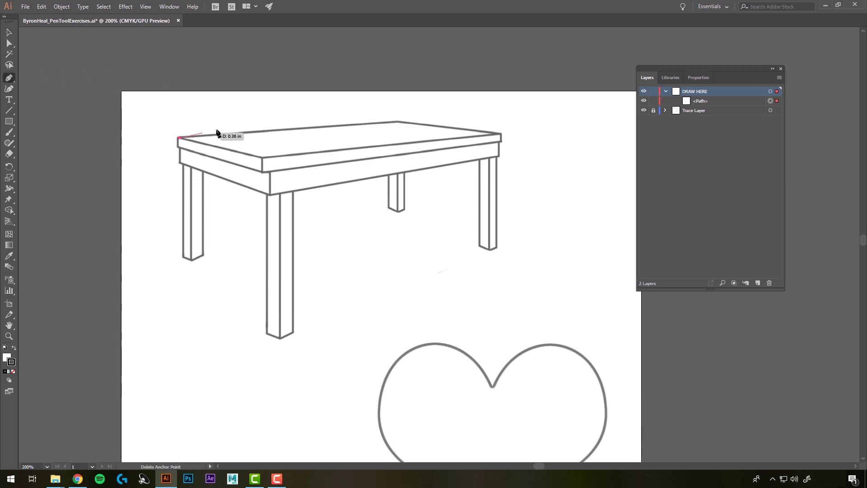
pyautogui.click(398, 121)
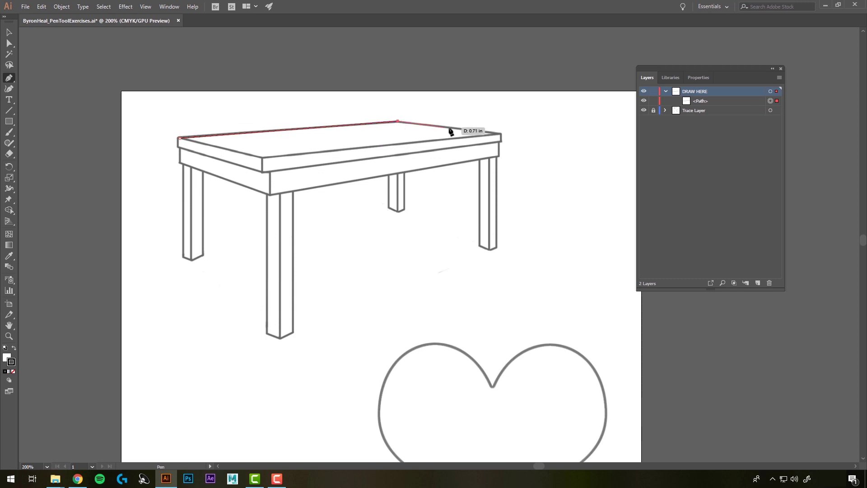
pyautogui.click(501, 134)
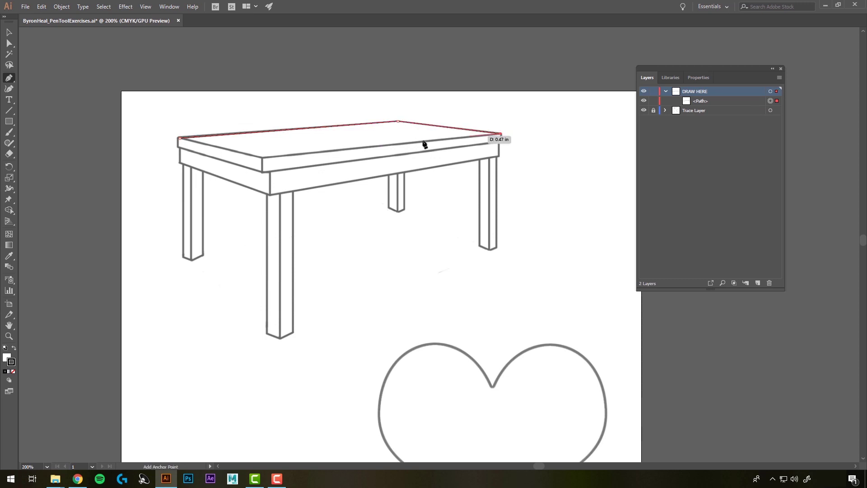
pyautogui.click(262, 158)
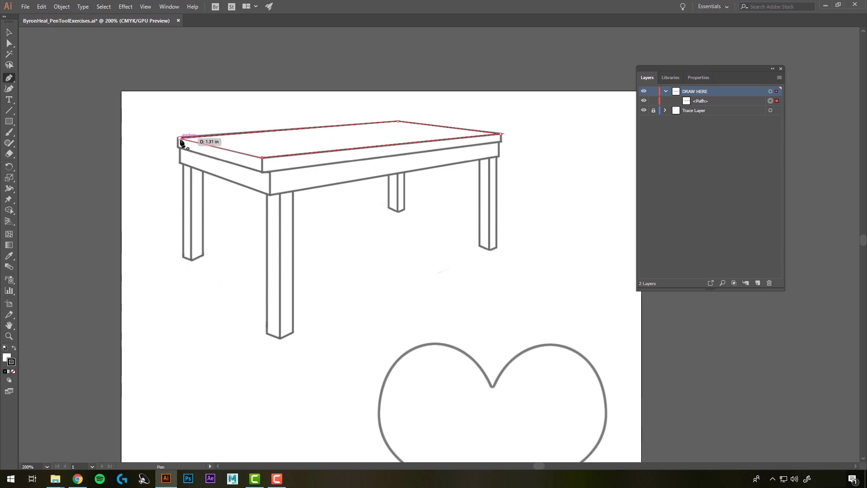
pyautogui.click(179, 139)
pyautogui.click(9, 33)
pyautogui.click(125, 107)
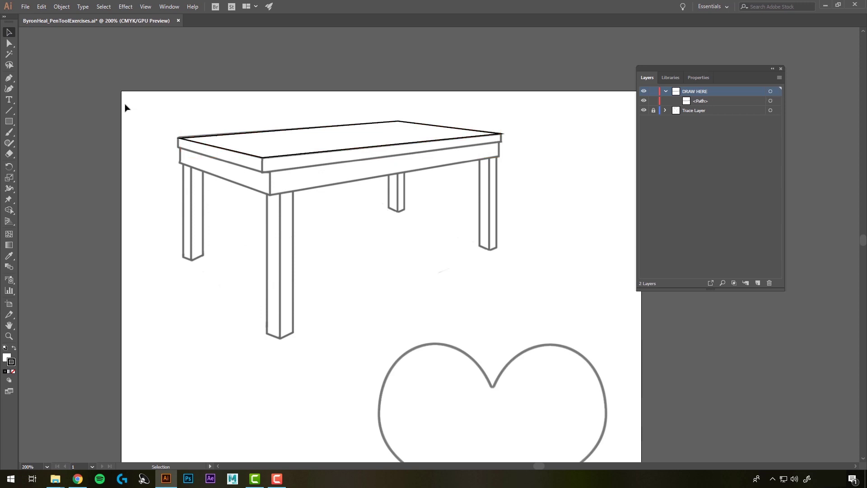
# Step: Remove the tabletop path's fill and set its stroke to bright pink in the Color Picker
pyautogui.click(248, 142)
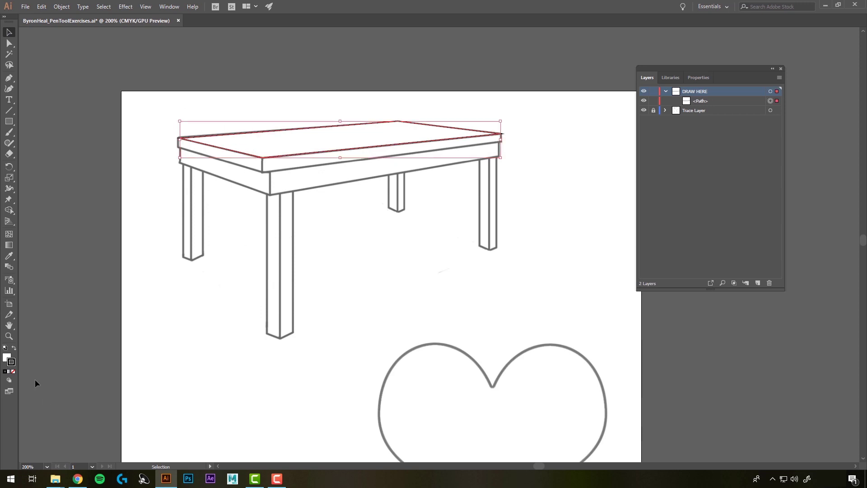
pyautogui.click(7, 357)
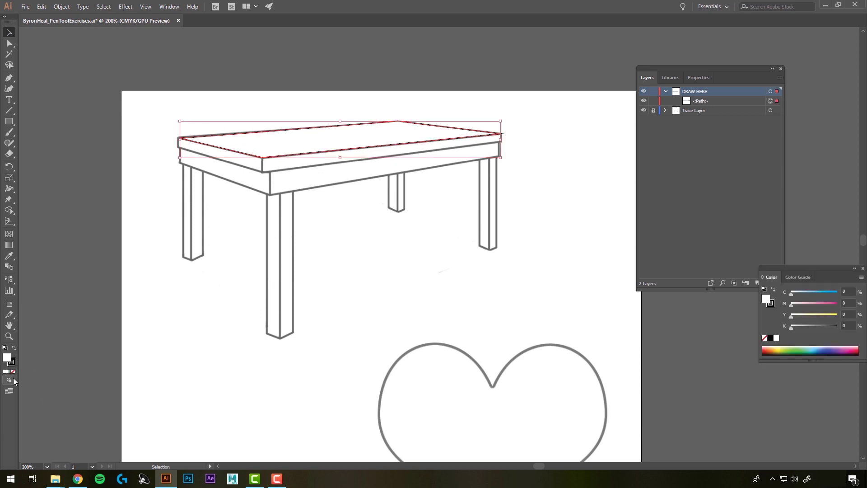
pyautogui.click(13, 371)
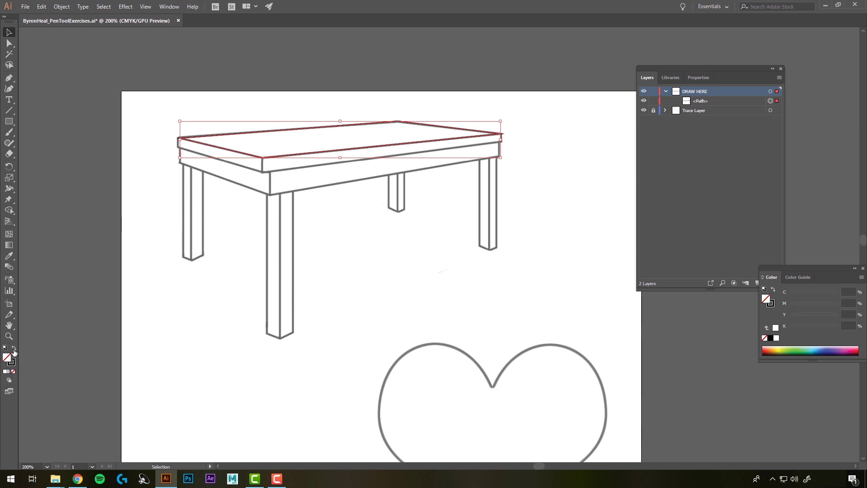
pyautogui.click(15, 364)
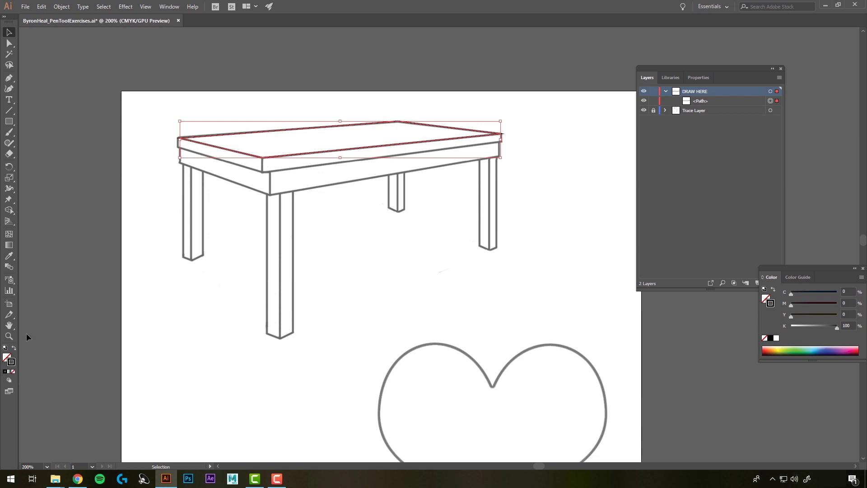
pyautogui.doubleClick(10, 364)
pyautogui.click(670, 204)
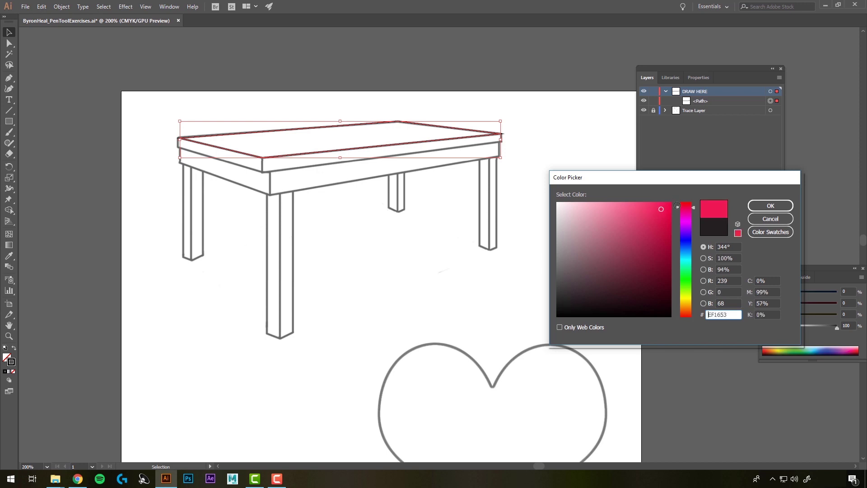
pyautogui.click(770, 206)
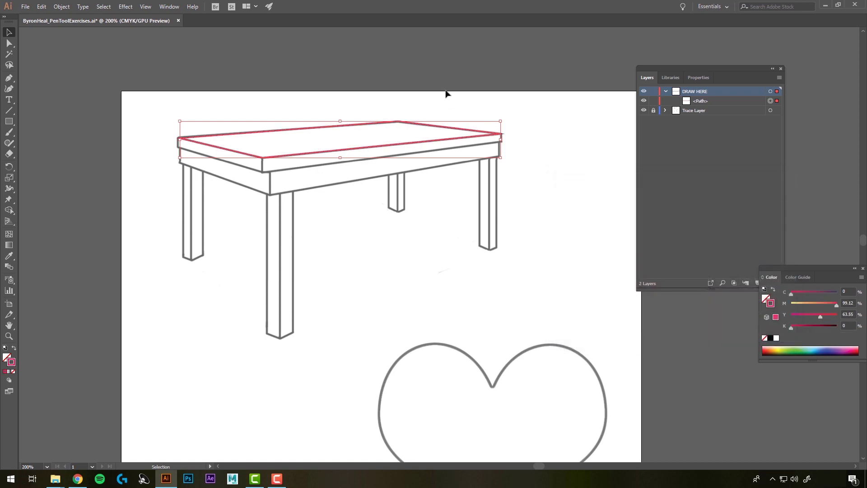
pyautogui.click(424, 73)
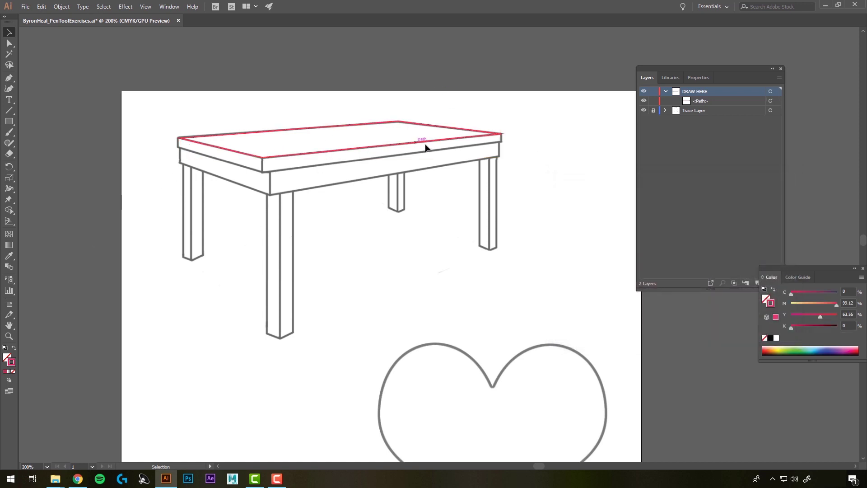
pyautogui.moveTo(441, 344); pyautogui.dragTo(446, 89)
pyautogui.hotkey('ctrl', '1')
pyautogui.click(9, 78)
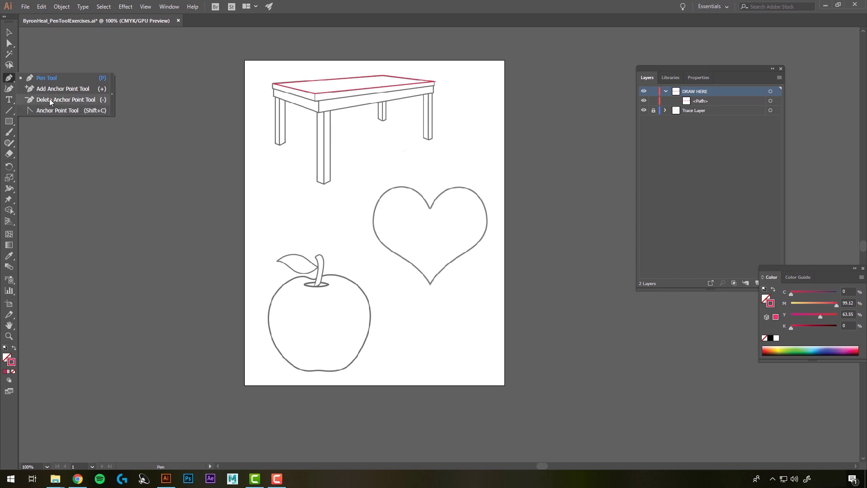
pyautogui.click(10, 43)
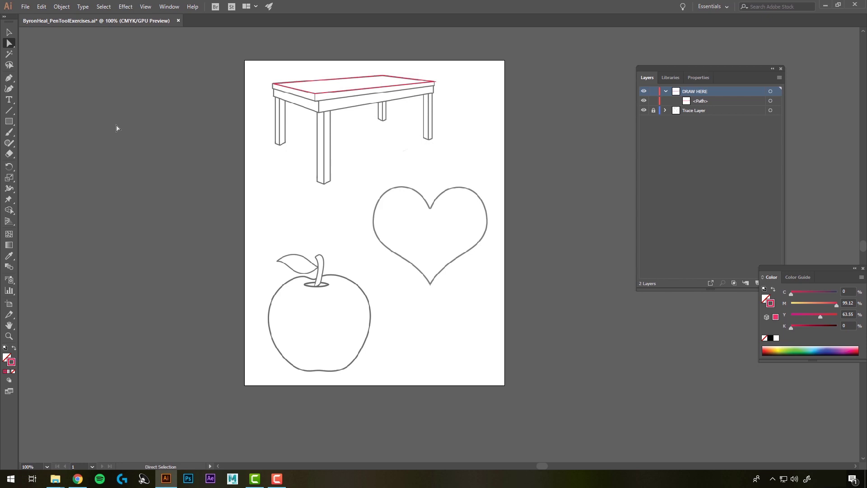
# Step: Rename the tabletop's <Path> row in the Layers panel to 'Table Top'
pyautogui.press('v')
pyautogui.doubleClick(701, 101)
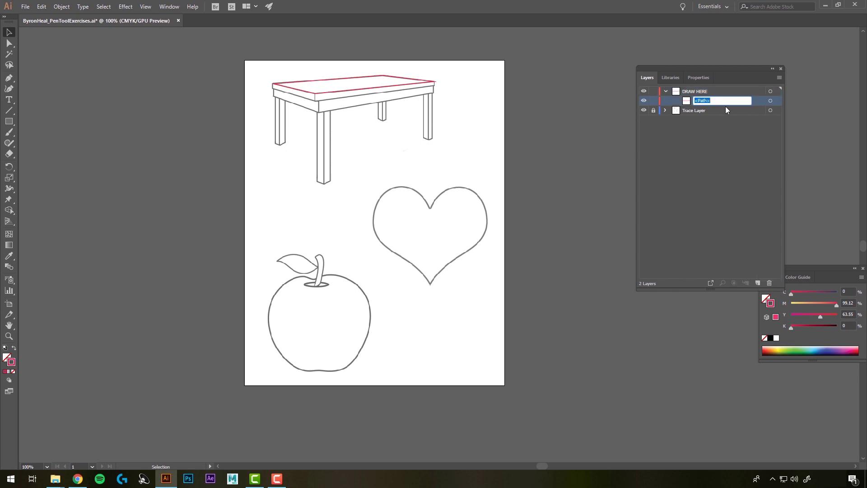
pyautogui.write('Table Top')
pyautogui.press('Return')
pyautogui.click(9, 80)
pyautogui.hotkey('ctrl', '=')
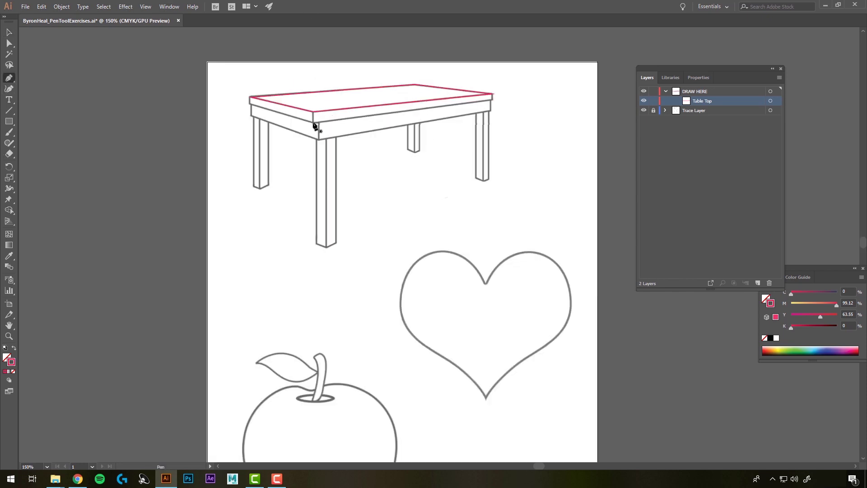
# Step: Pen-trace the front-edge strip through its front-left, right and upper-left corners, closing at the start
pyautogui.click(313, 123)
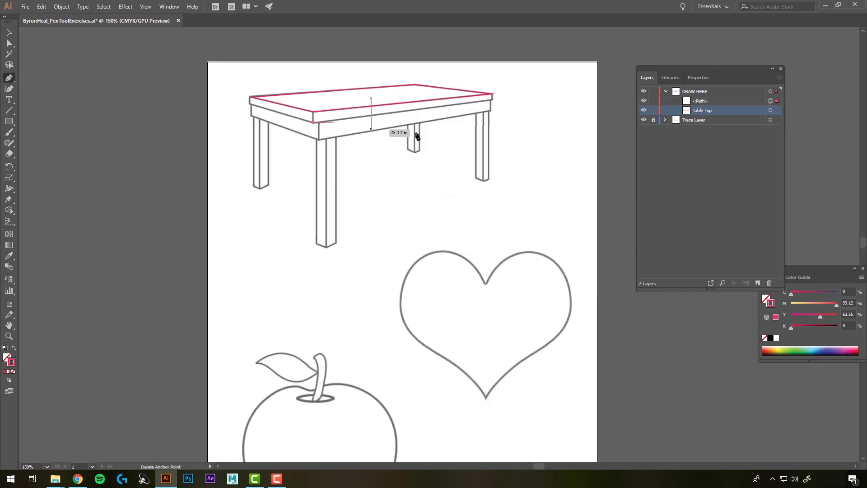
pyautogui.click(492, 96)
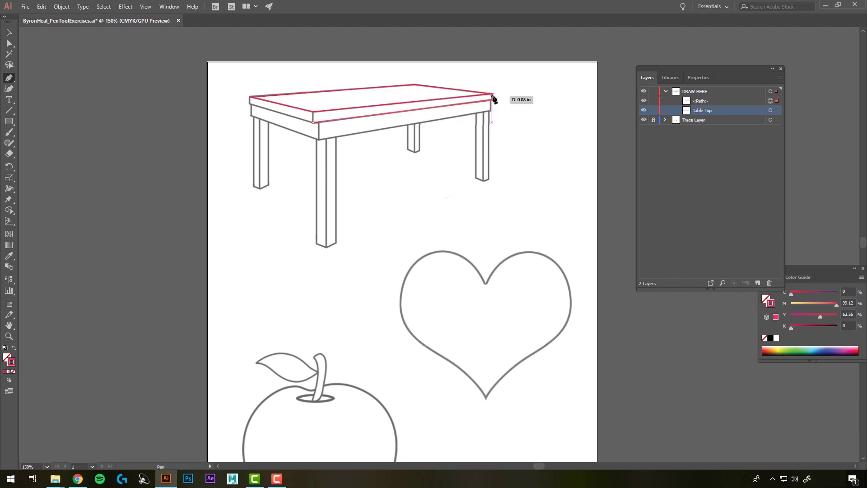
pyautogui.click(313, 112)
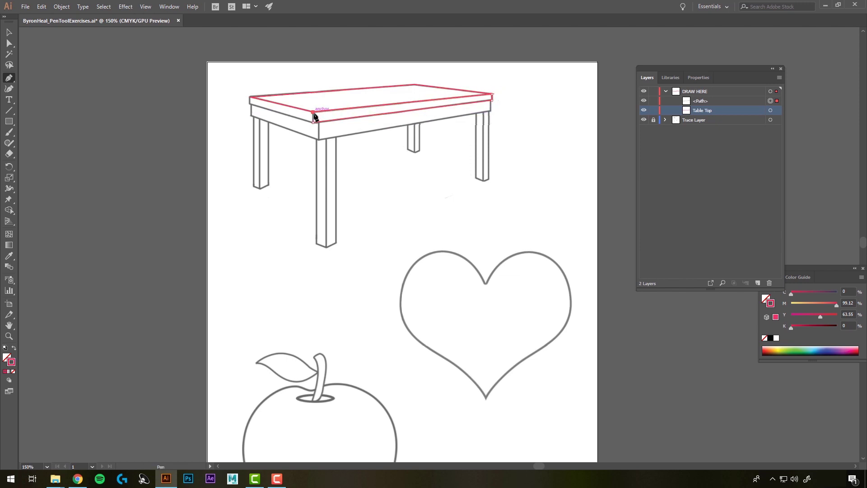
pyautogui.click(313, 122)
pyautogui.click(7, 33)
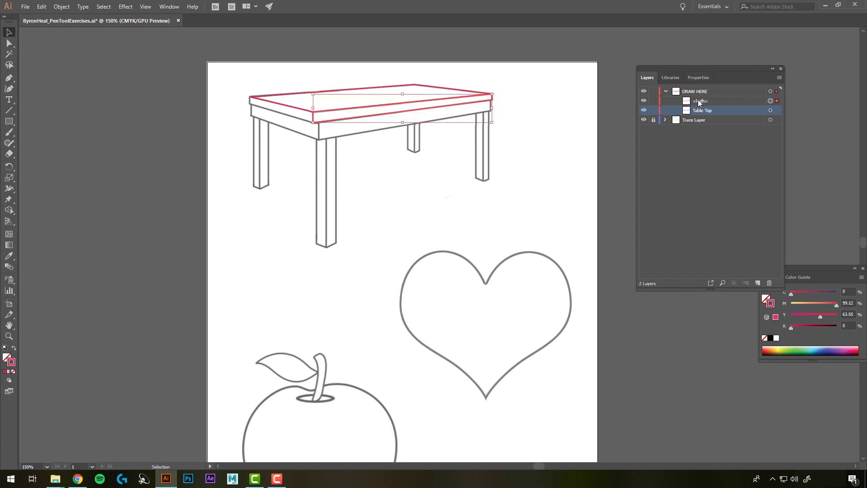
# Step: Rename the new front-edge <Path> layer to 'Table Top Side'
pyautogui.doubleClick(701, 102)
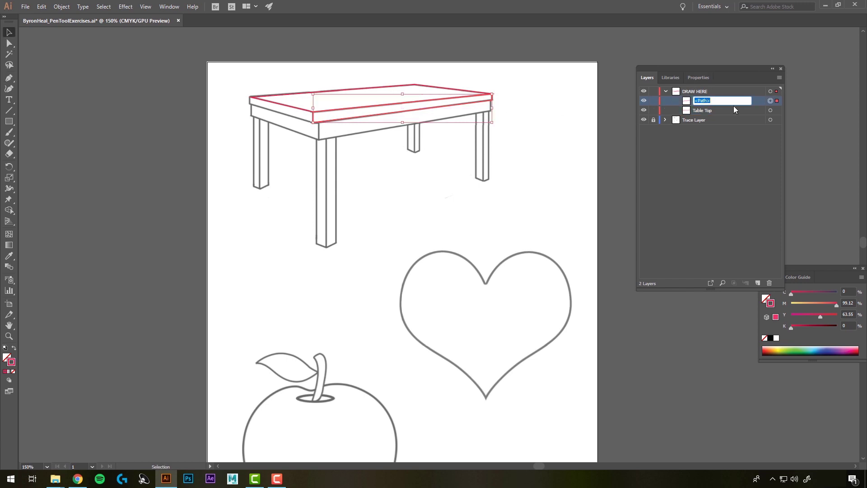
pyautogui.write('Table Top Side')
pyautogui.press('Return')
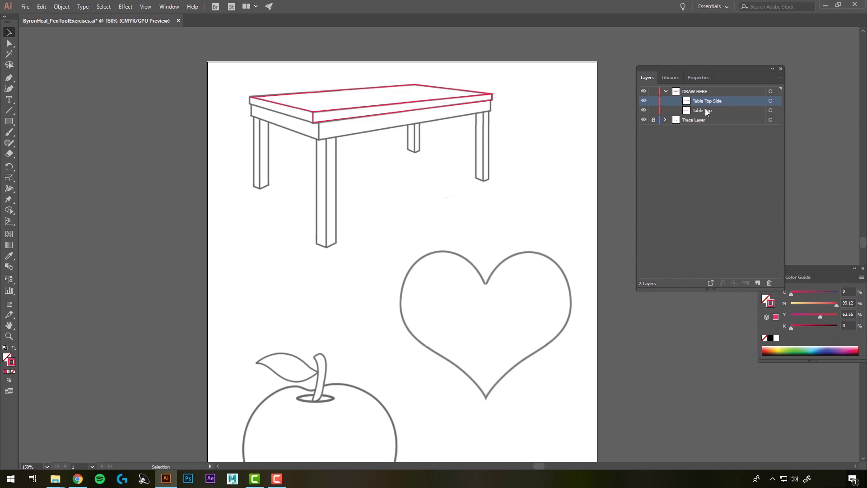
# Step: Zoom in and trace the table top's left-end thickness as a closed four-point Pen path
pyautogui.press('p')
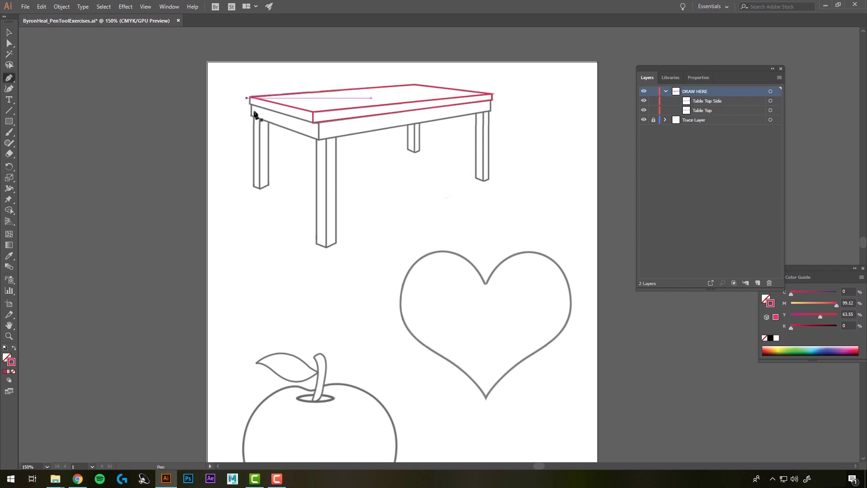
pyautogui.scroll(2, 284, 97)
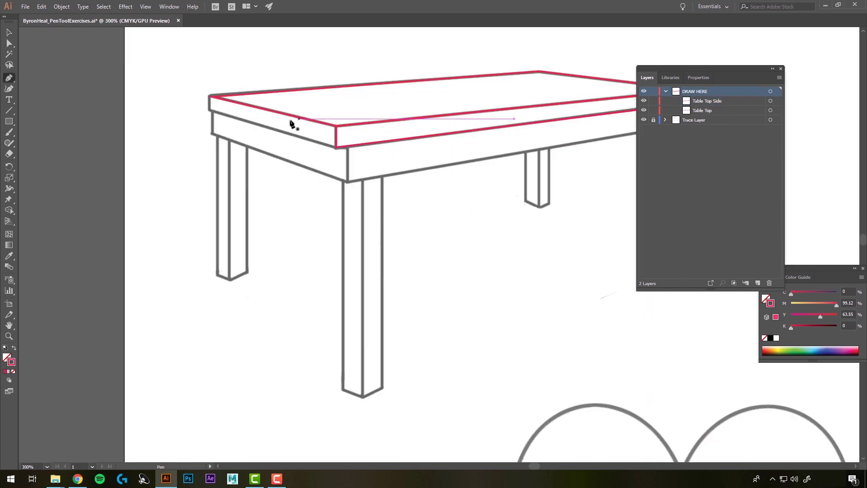
pyautogui.click(209, 109)
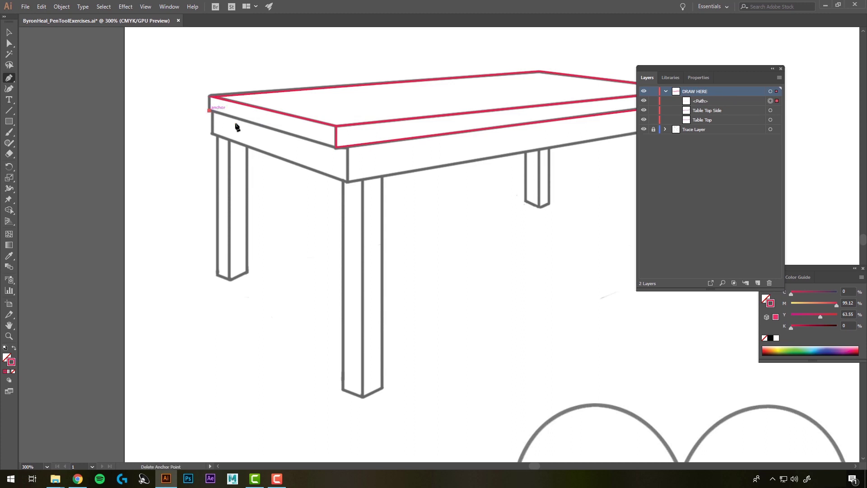
pyautogui.click(336, 147)
pyautogui.click(336, 126)
pyautogui.click(209, 96)
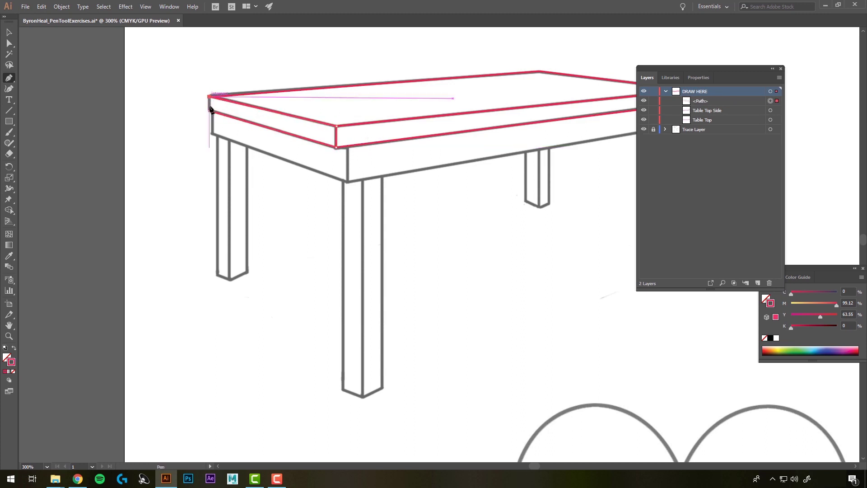
pyautogui.click(209, 110)
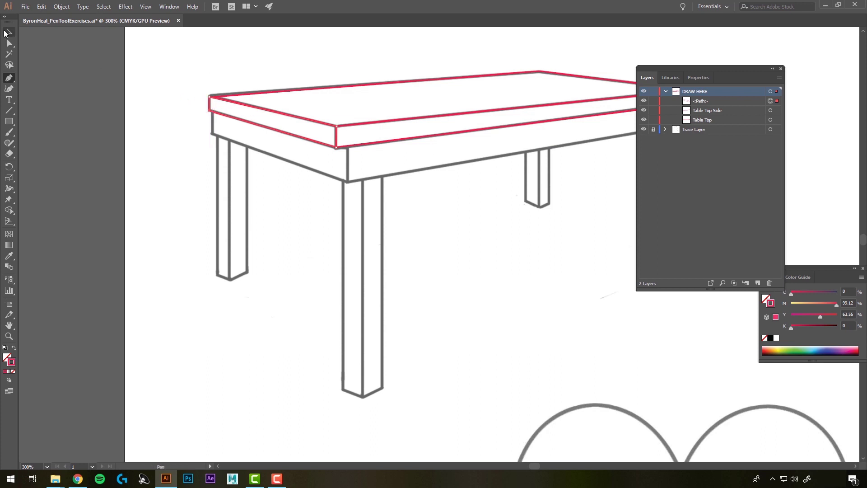
# Step: Rename the new left-end path in Layers to 'Table Top Side 2'
pyautogui.click(9, 32)
pyautogui.doubleClick(699, 101)
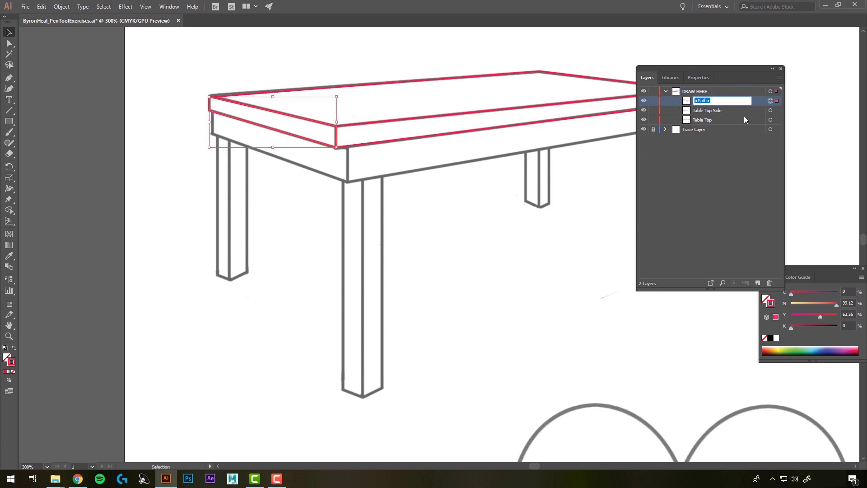
pyautogui.write('Table Top Side 2')
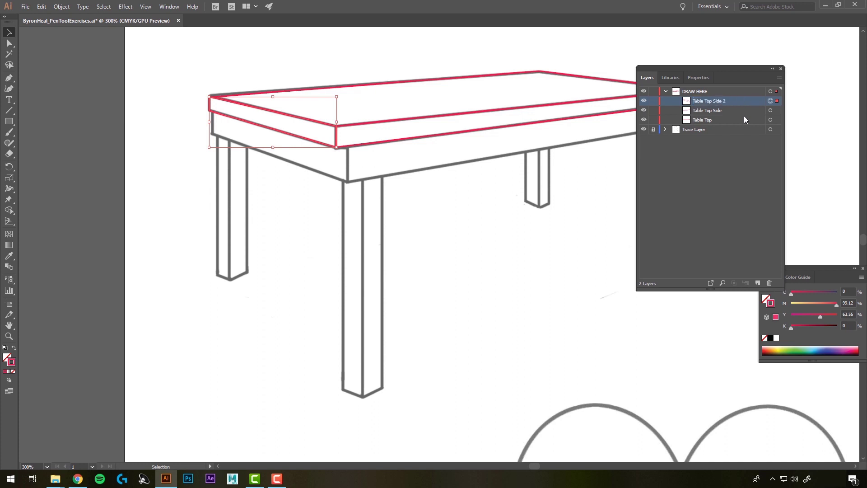
pyautogui.click(363, 277)
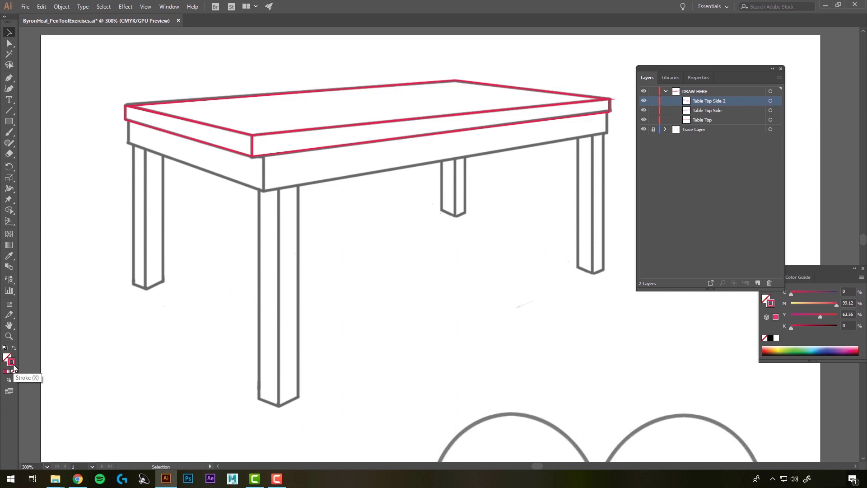
# Step: Give the Table Top path no stroke and a dark brown fill (38200A)
pyautogui.click(290, 93)
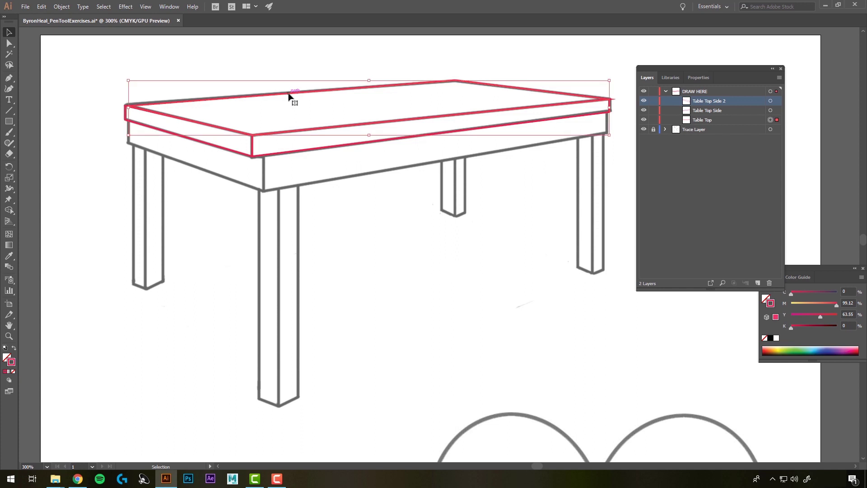
pyautogui.click(13, 371)
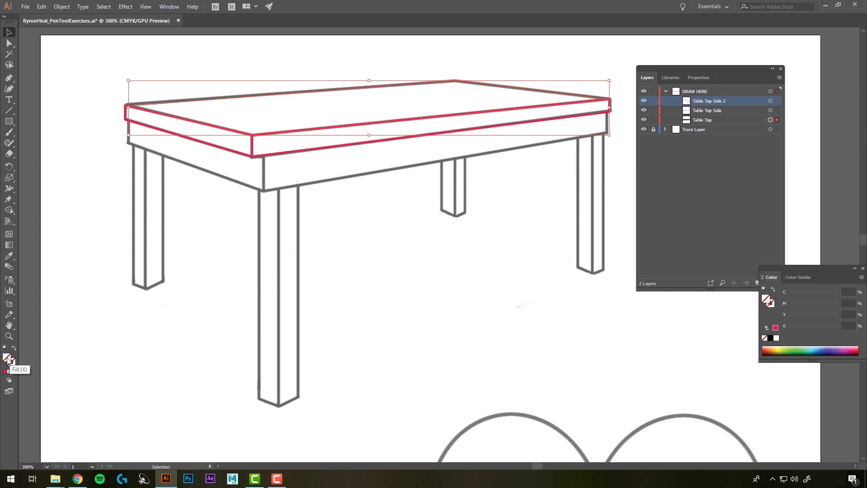
pyautogui.doubleClick(8, 359)
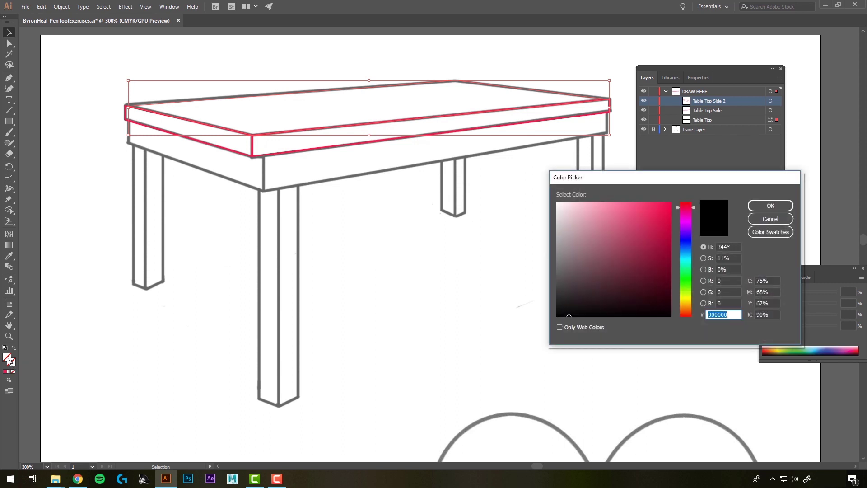
pyautogui.moveTo(681, 257); pyautogui.dragTo(687, 308)
pyautogui.click(652, 292)
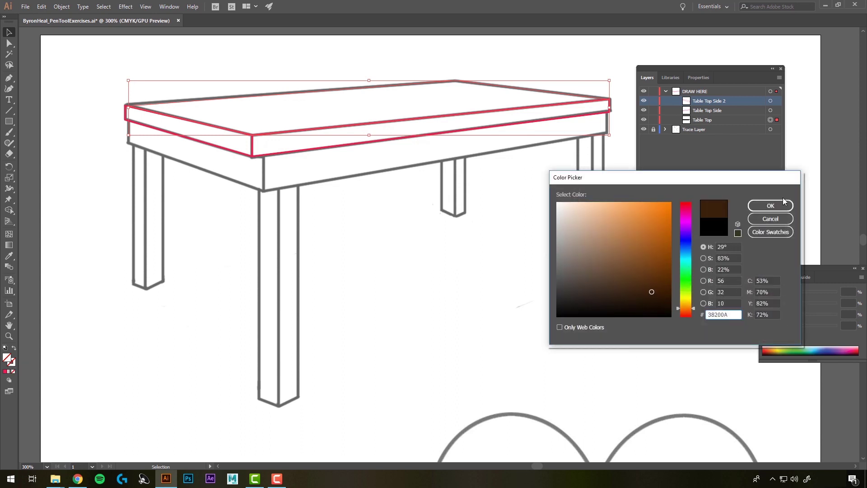
pyautogui.click(770, 206)
pyautogui.click(407, 231)
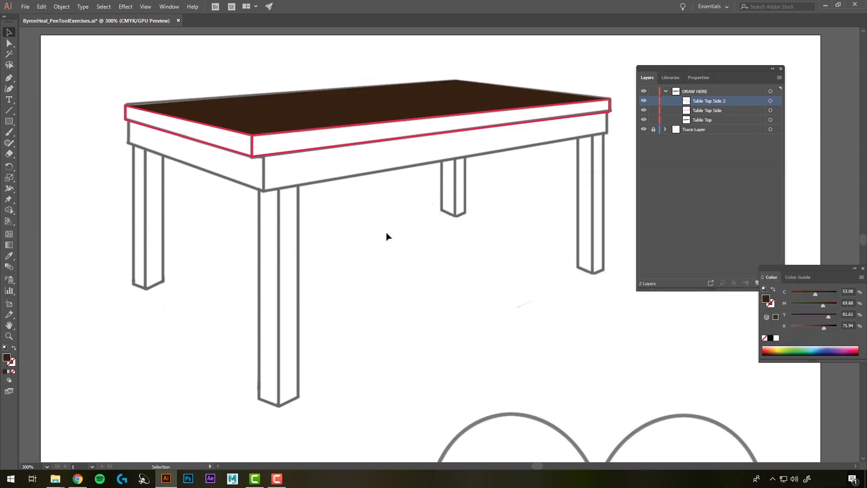
pyautogui.click(178, 139)
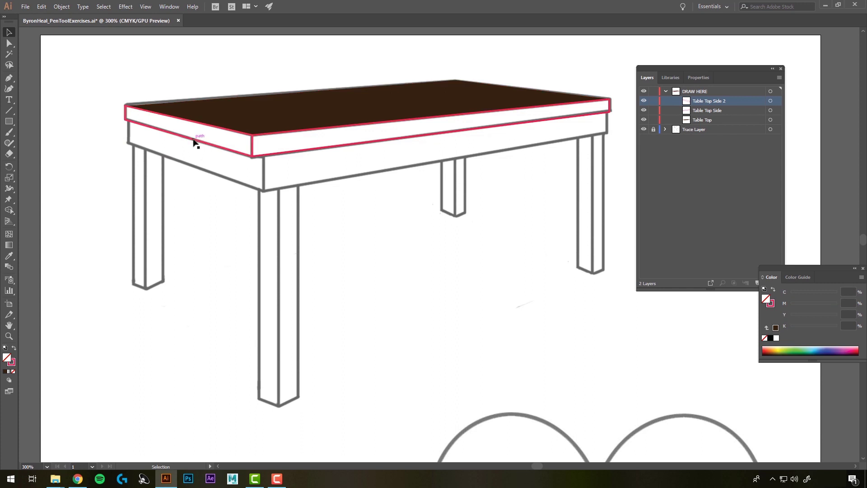
# Step: Give the left side piece no outline and a dark brown fill
pyautogui.click(194, 142)
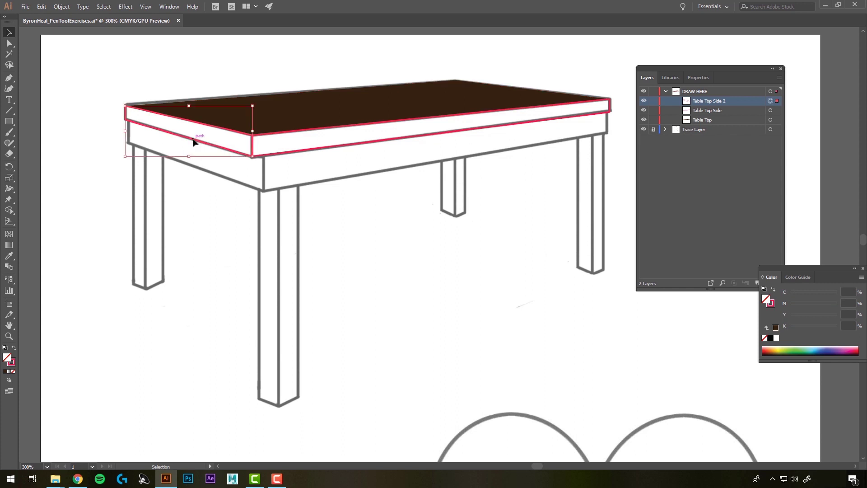
pyautogui.click(13, 363)
pyautogui.click(13, 371)
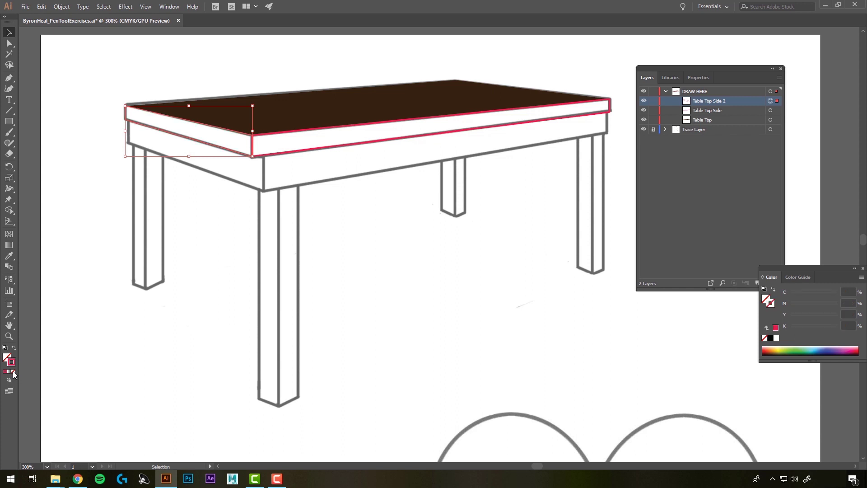
pyautogui.doubleClick(8, 357)
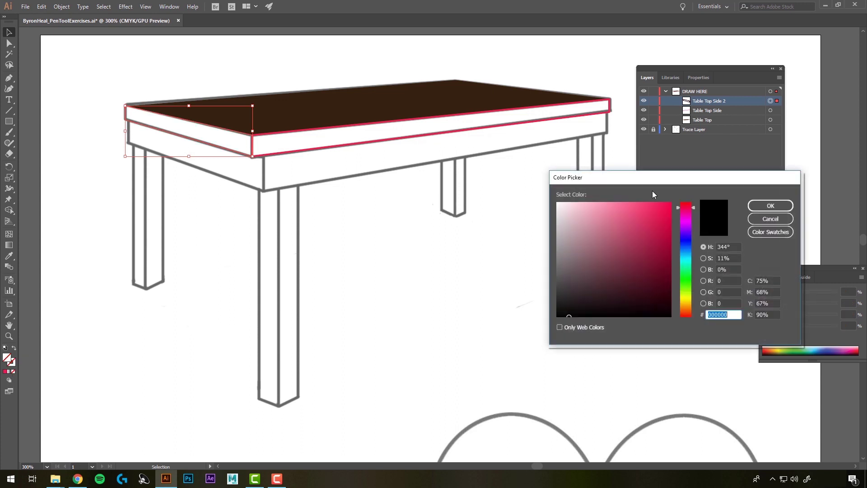
pyautogui.moveTo(685, 244); pyautogui.dragTo(688, 307)
pyautogui.click(652, 285)
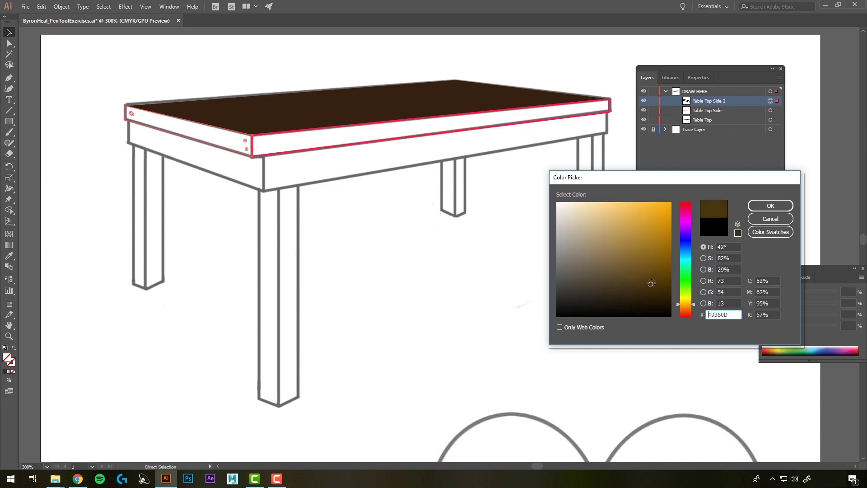
pyautogui.press('Return')
# Step: Remove the front side piece's red outline and fill it with brown
pyautogui.click(271, 151)
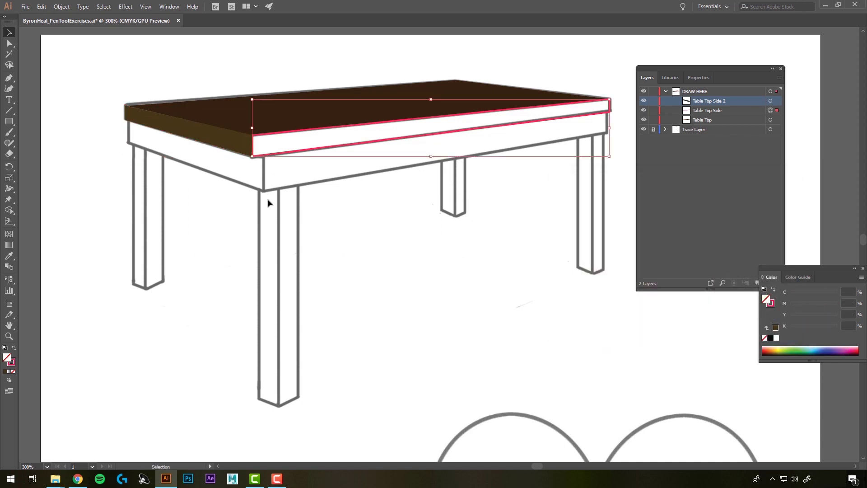
pyautogui.doubleClick(11, 362)
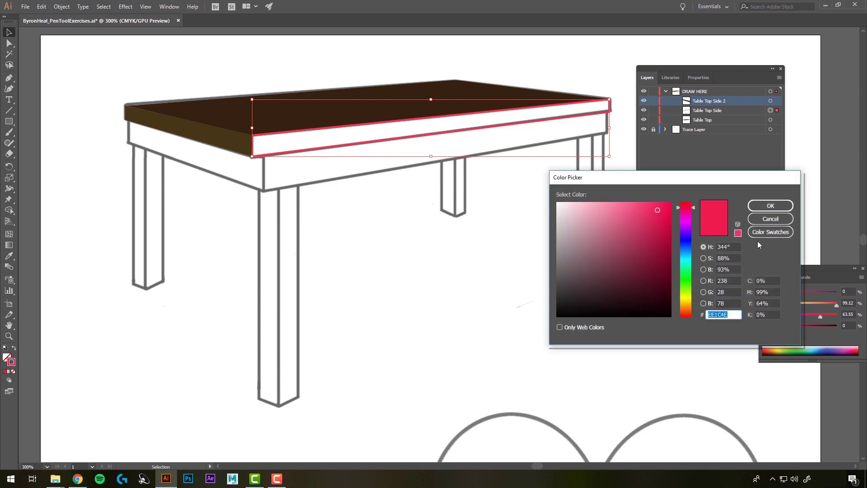
pyautogui.click(770, 218)
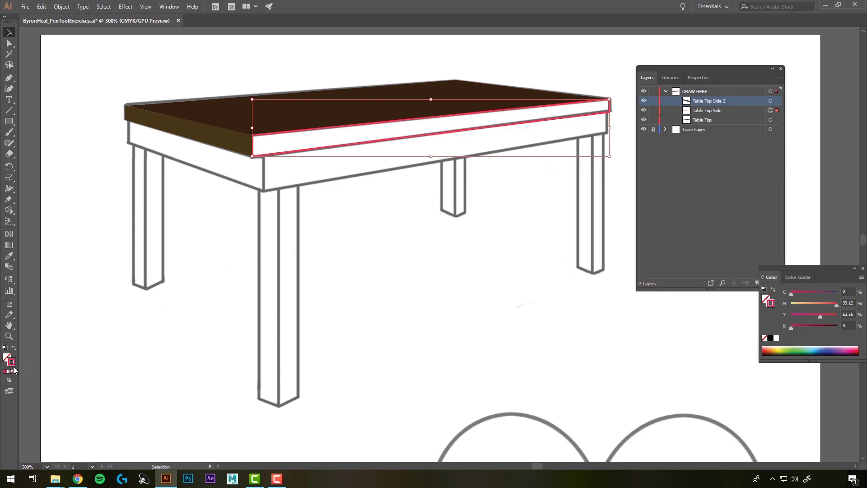
pyautogui.click(13, 371)
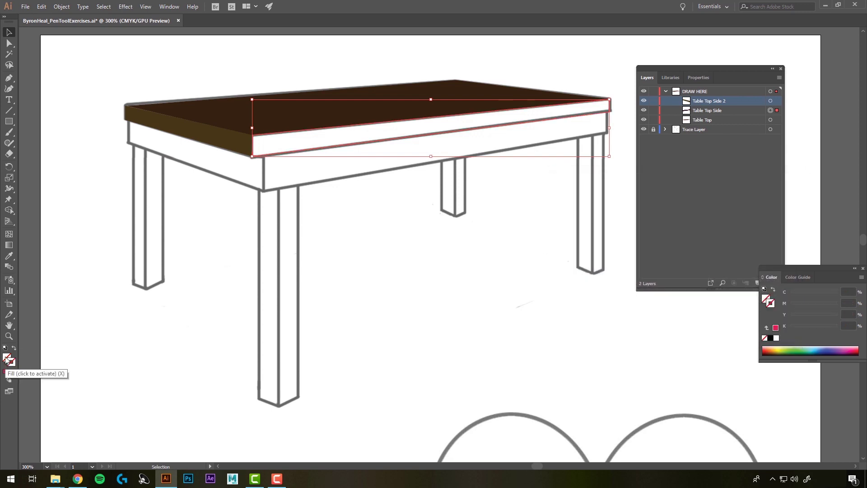
pyautogui.doubleClick(6, 357)
pyautogui.moveTo(685, 281); pyautogui.dragTo(662, 285)
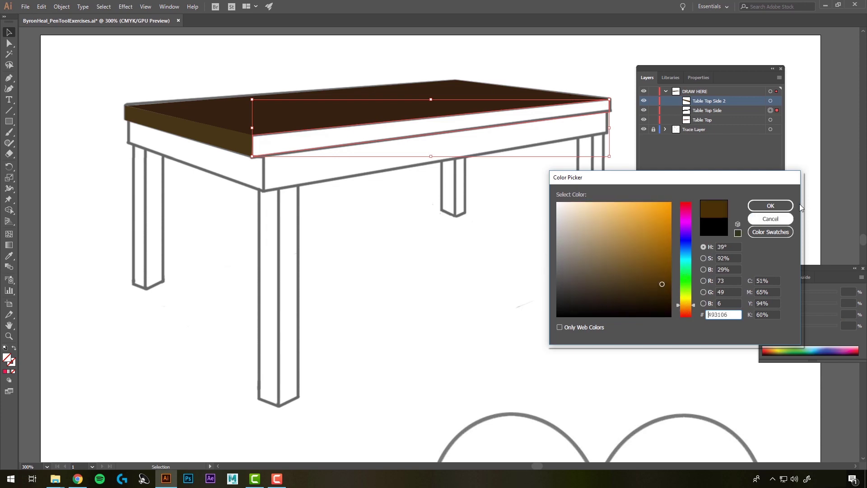
pyautogui.click(770, 205)
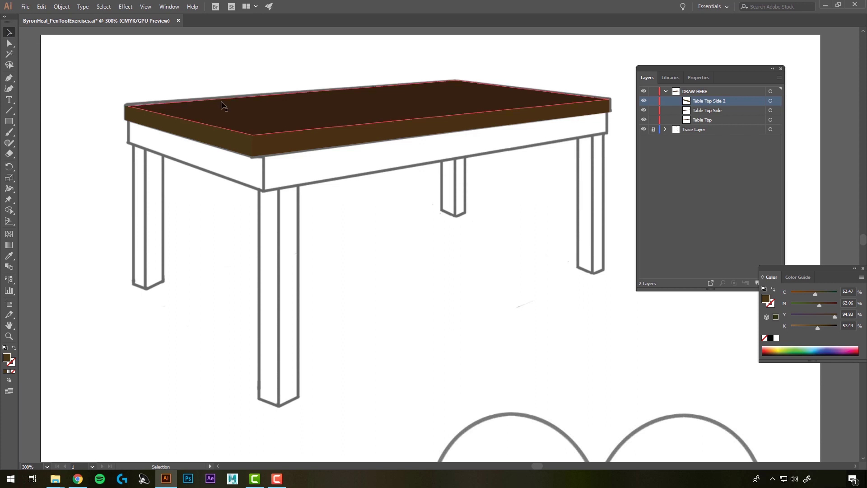
pyautogui.scroll(6, 130, 110)
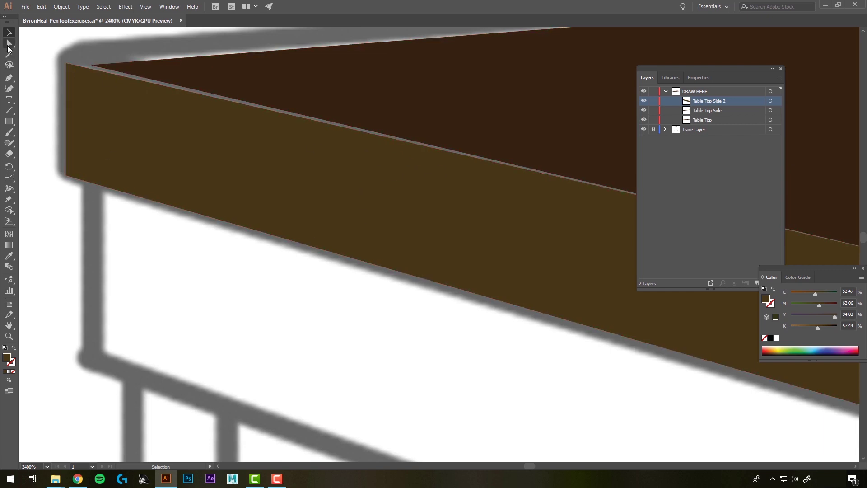
# Step: With Direct Selection, drag the side piece and Table Top corner anchors together at the top-left corner
pyautogui.click(11, 44)
pyautogui.click(67, 65)
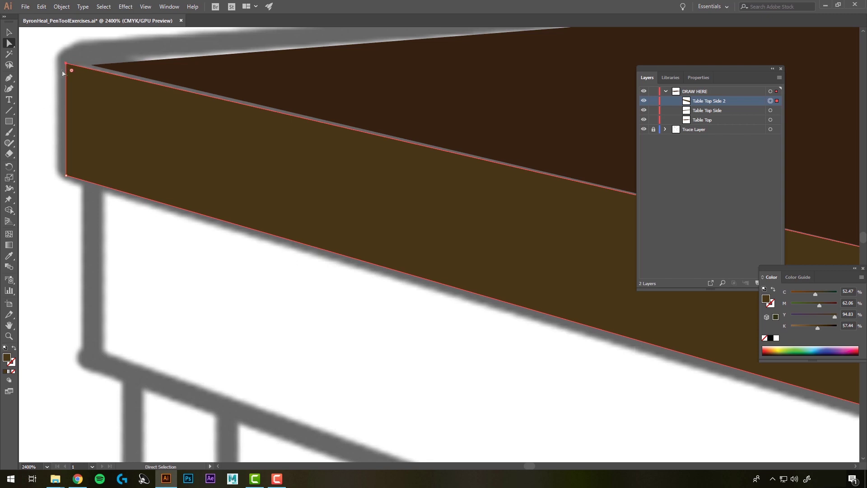
pyautogui.moveTo(67, 66); pyautogui.dragTo(66, 57)
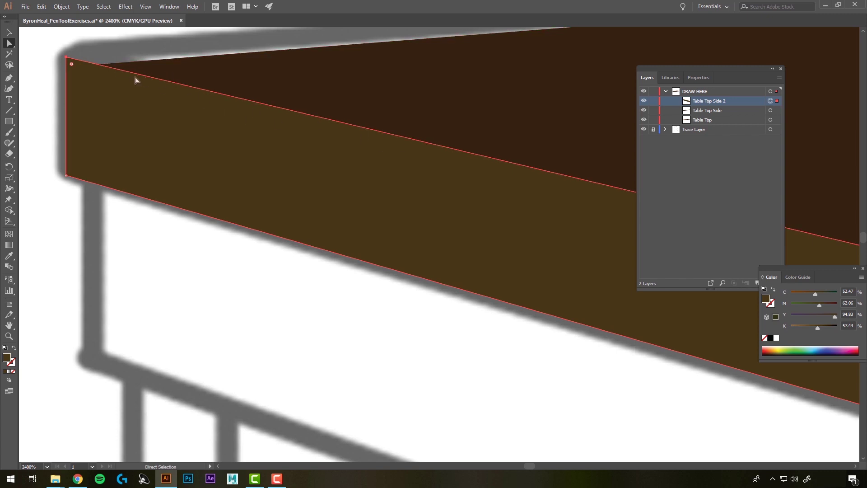
pyautogui.click(90, 66)
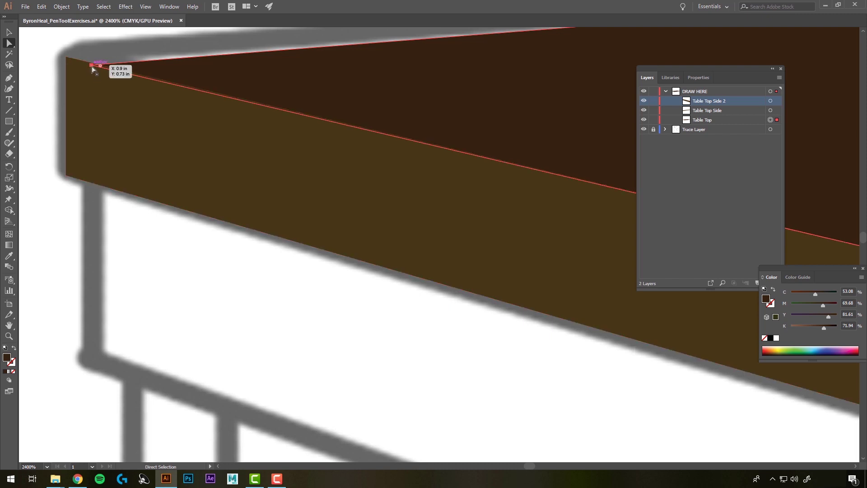
pyautogui.moveTo(91, 66); pyautogui.dragTo(67, 57)
pyautogui.click(40, 103)
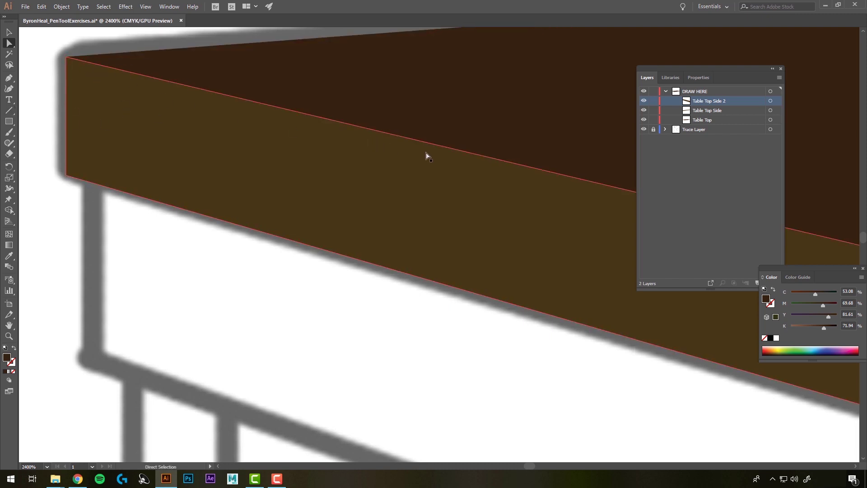
pyautogui.click(374, 298)
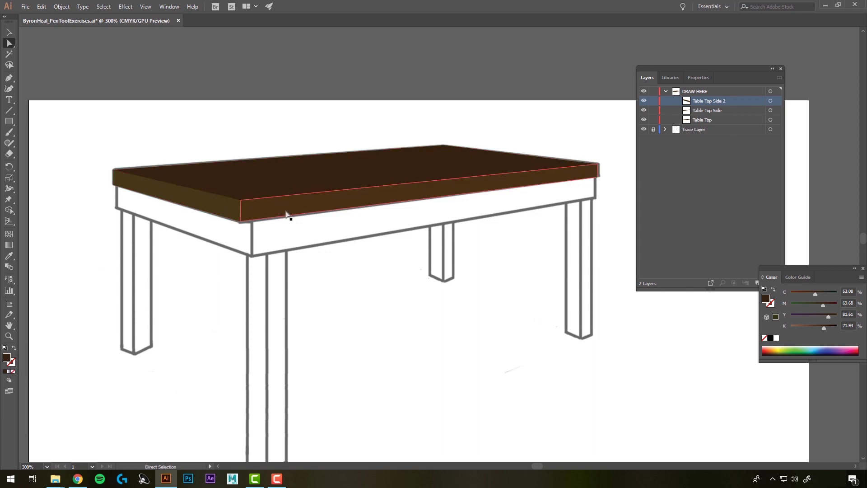
# Step: Marquee-select the three table-top pieces and briefly give them a pink outline
pyautogui.moveTo(108, 125); pyautogui.dragTo(561, 262)
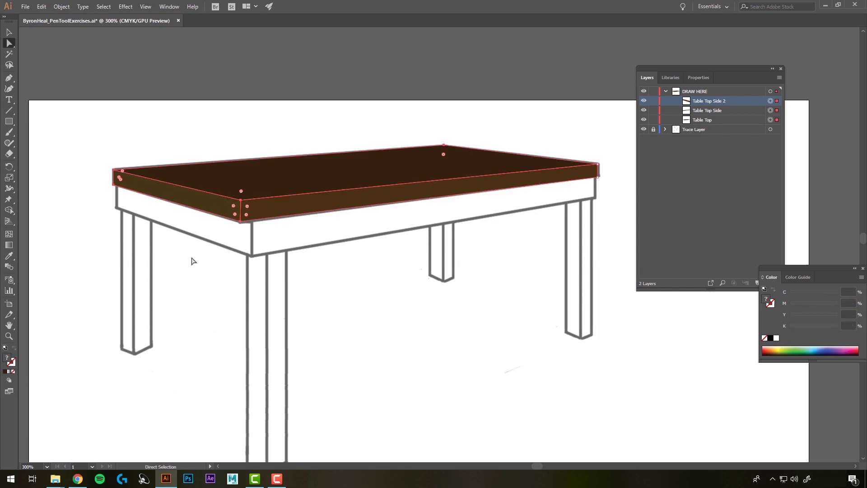
pyautogui.doubleClick(12, 363)
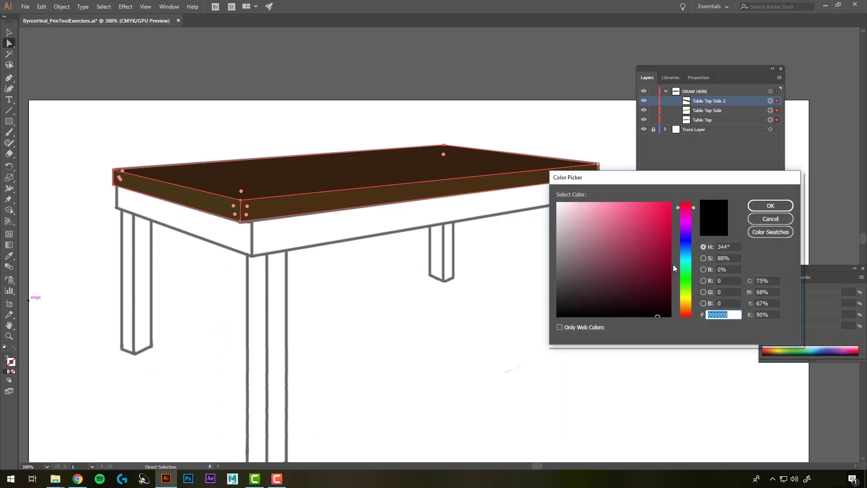
pyautogui.click(656, 217)
pyautogui.click(772, 206)
pyautogui.click(384, 328)
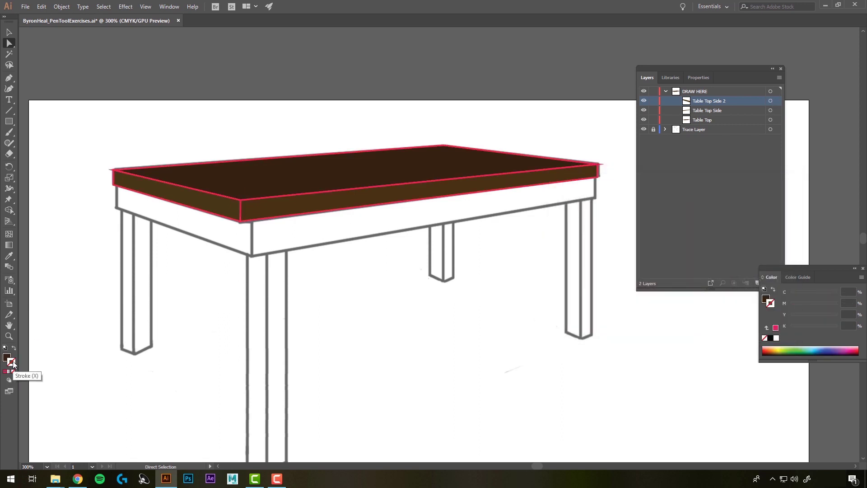
# Step: Reselect the three pieces, set their stroke to None, and zoom out to 150%
pyautogui.moveTo(80, 127); pyautogui.dragTo(574, 224)
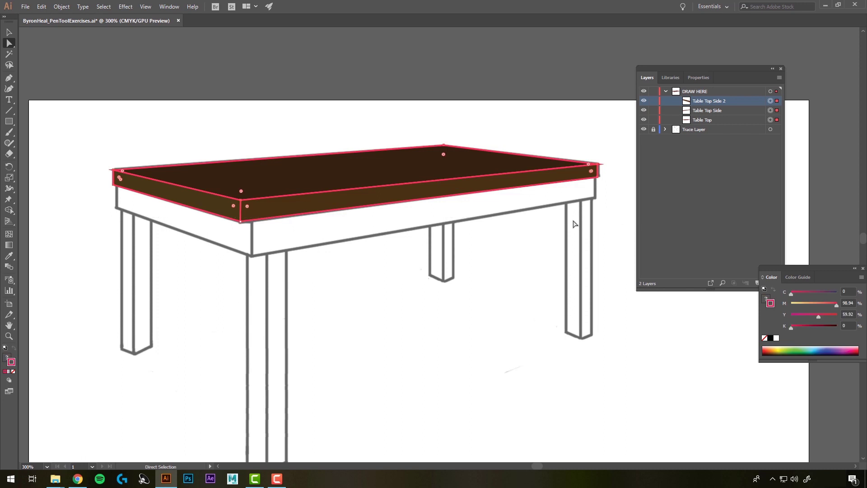
pyautogui.click(13, 371)
pyautogui.click(437, 346)
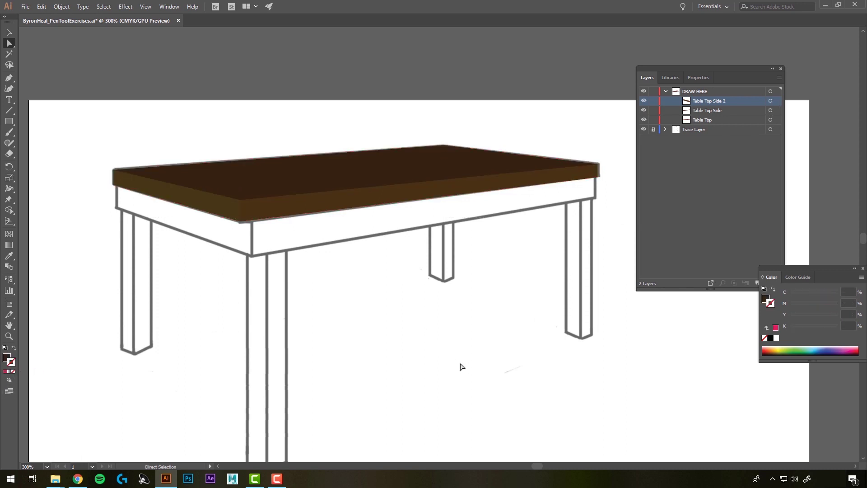
pyautogui.hotkey('ctrl', '-')
pyautogui.hotkey('ctrl', '-')
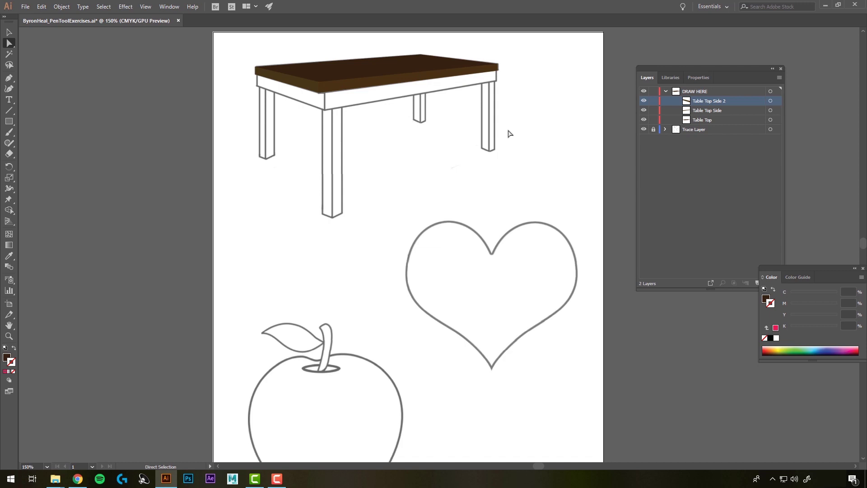
# Step: Save via File > Save, quit Illustrator, close the Art 112 Save Folder, and return to Chrome's Laulima tab
pyautogui.click(25, 7)
pyautogui.click(47, 81)
pyautogui.click(855, 4)
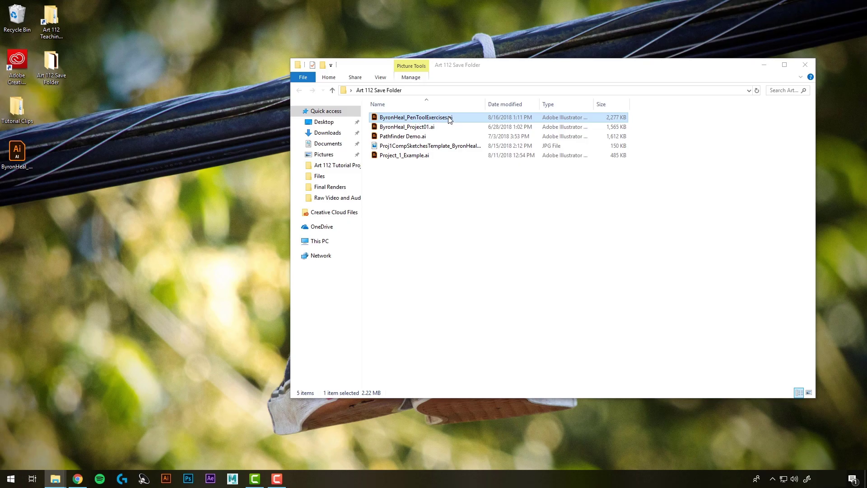
pyautogui.click(804, 65)
pyautogui.click(78, 479)
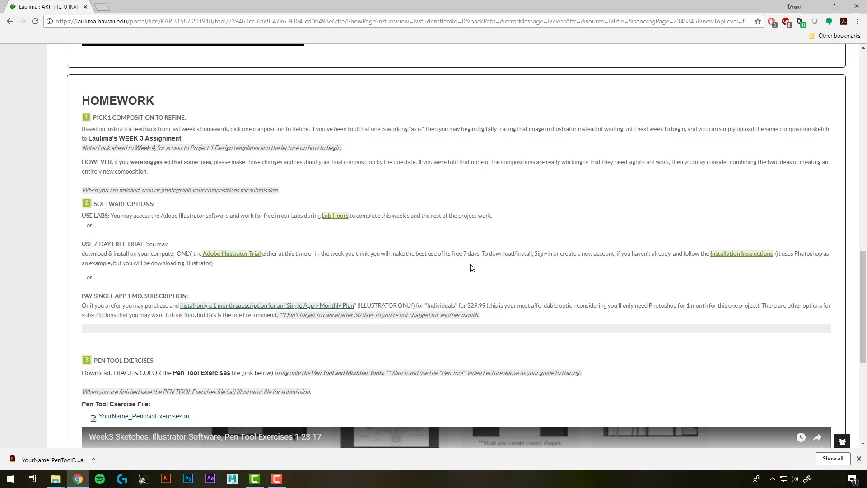
# Step: Scroll down the Laulima homework page to the Pen Tool Exercises file link under step 3
pyautogui.scroll(-6, 472, 267)
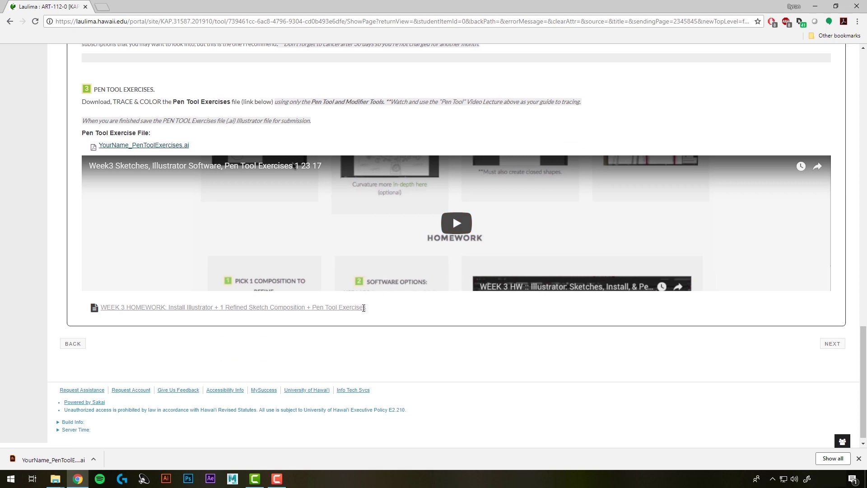